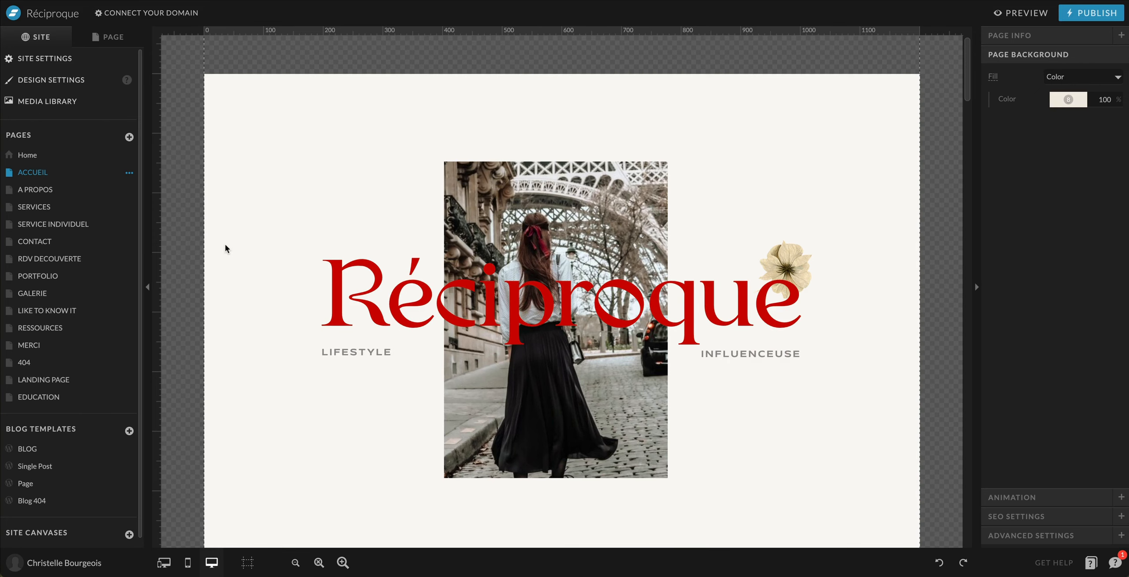
Add a blank canvas below the podcast section at the end of the ACCUEIL page
scroll(225, 245, down, 10)
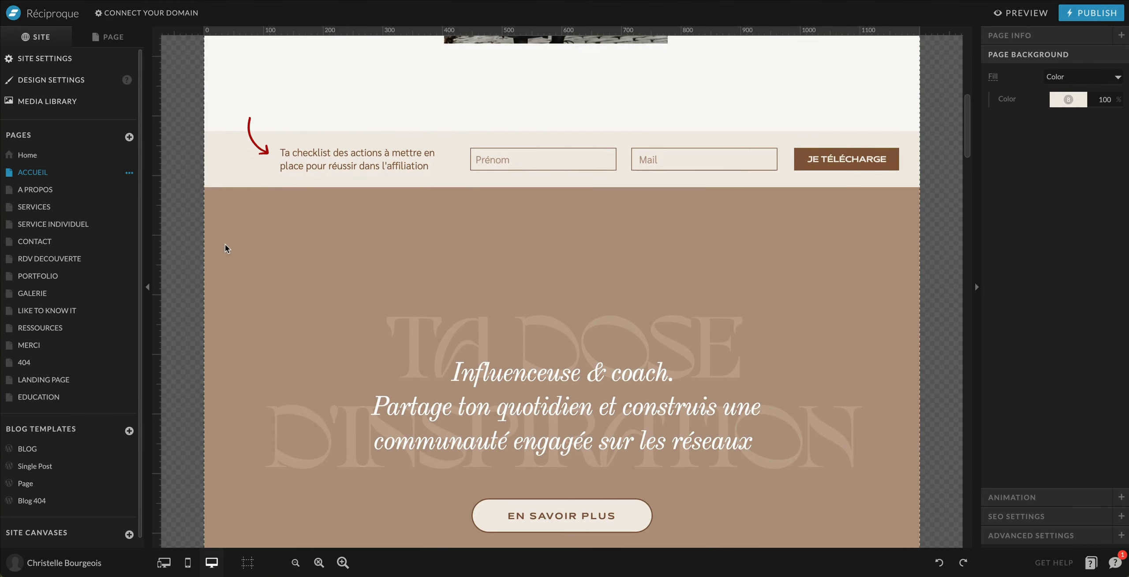
scroll(225, 243, down, 8)
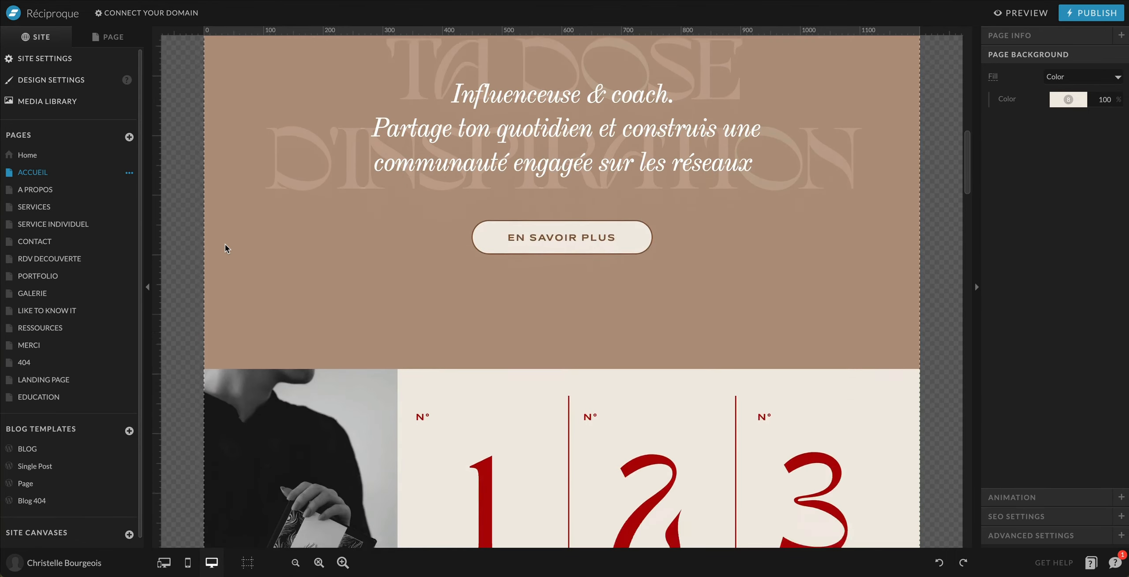
scroll(225, 243, down, 8)
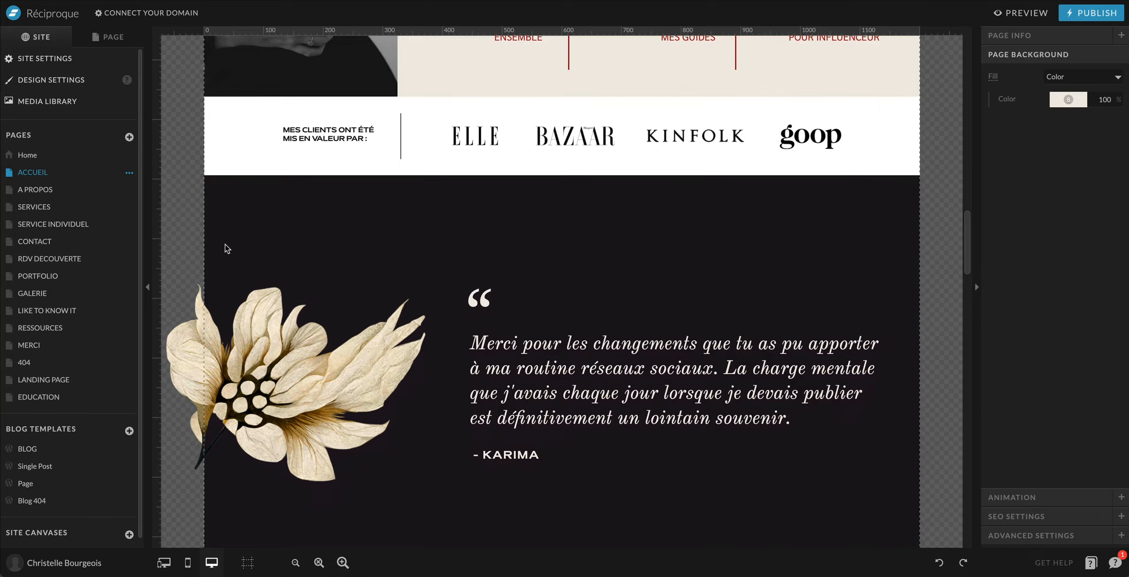
scroll(225, 243, down, 8)
scroll(225, 248, down, 19)
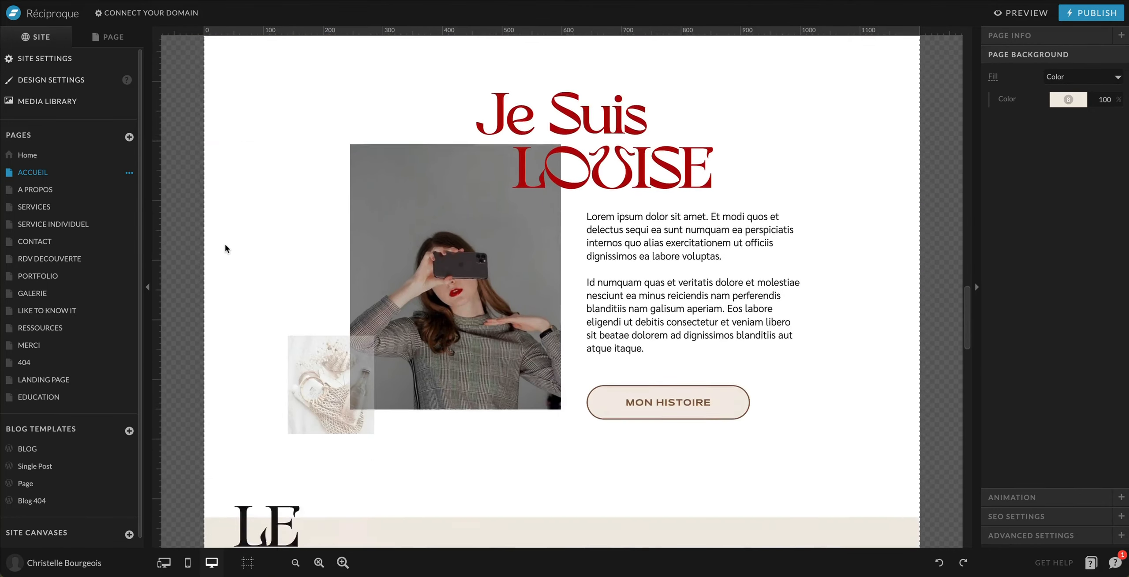
scroll(225, 247, down, 18)
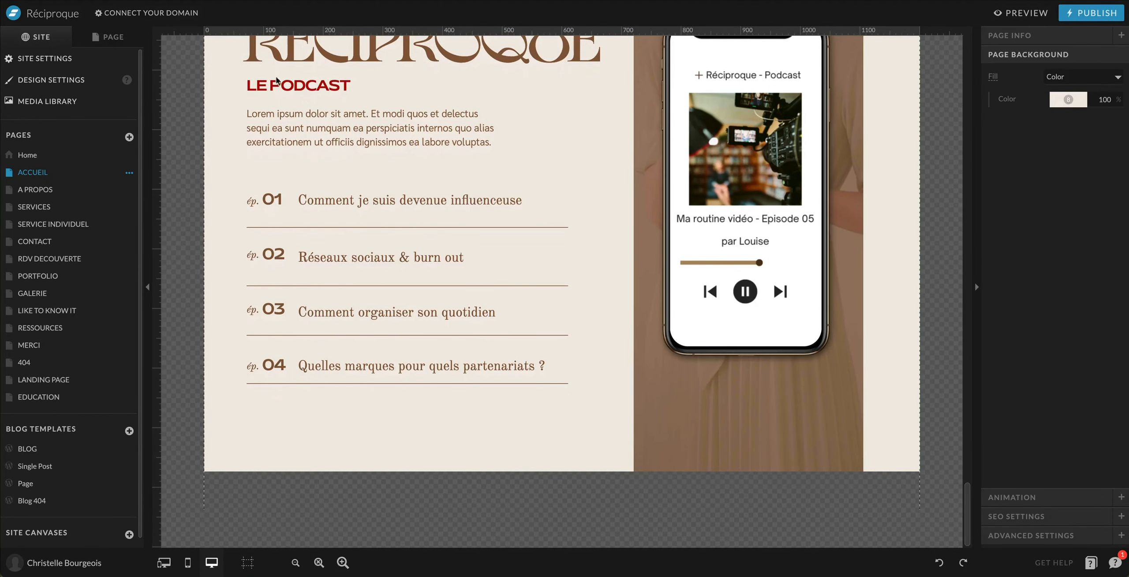
click(113, 38)
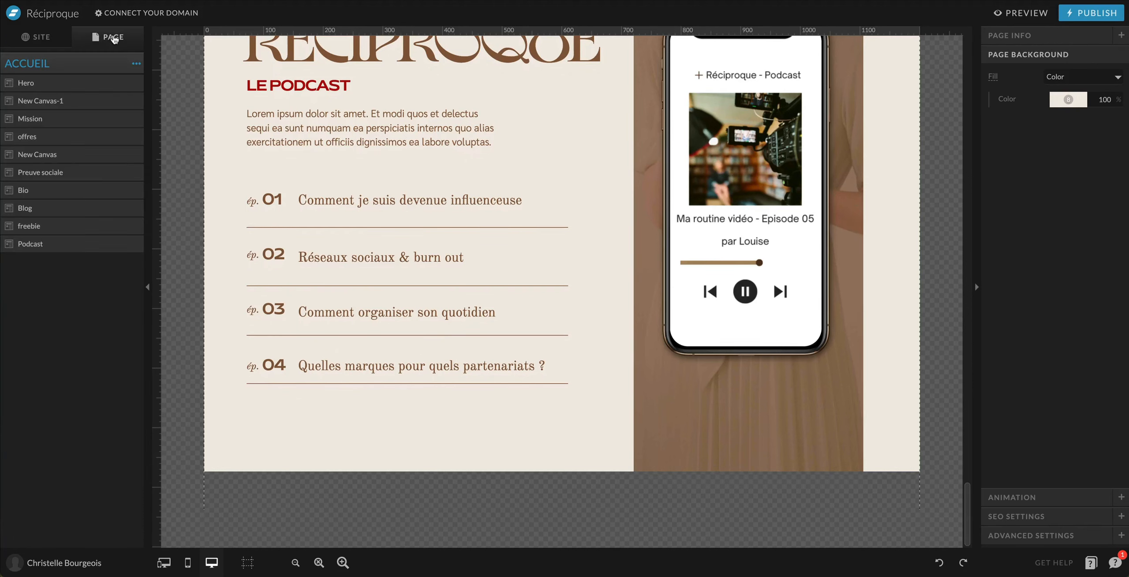
click(137, 65)
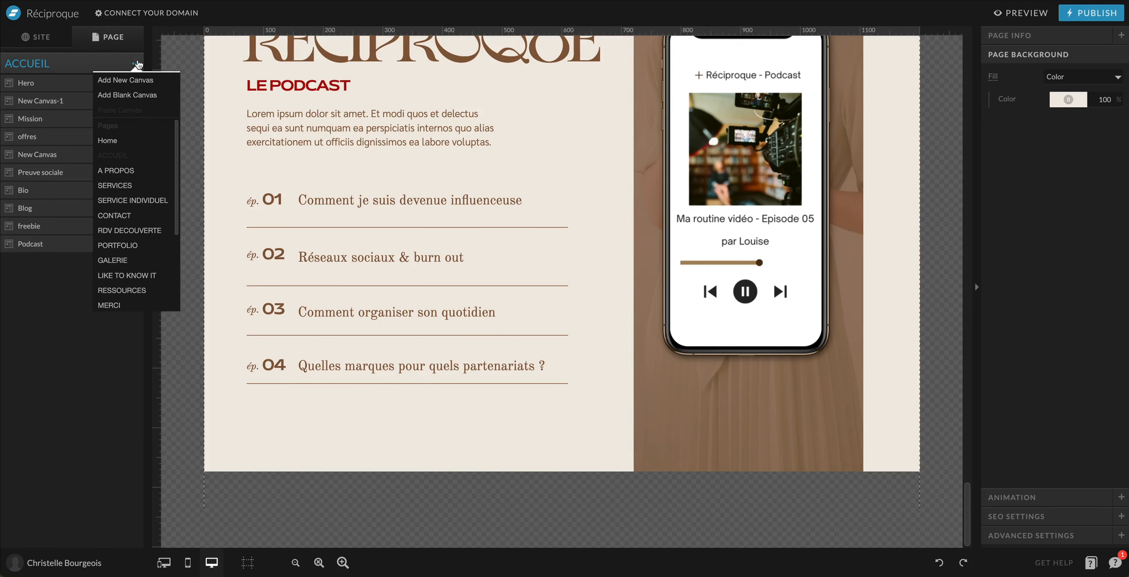
click(146, 98)
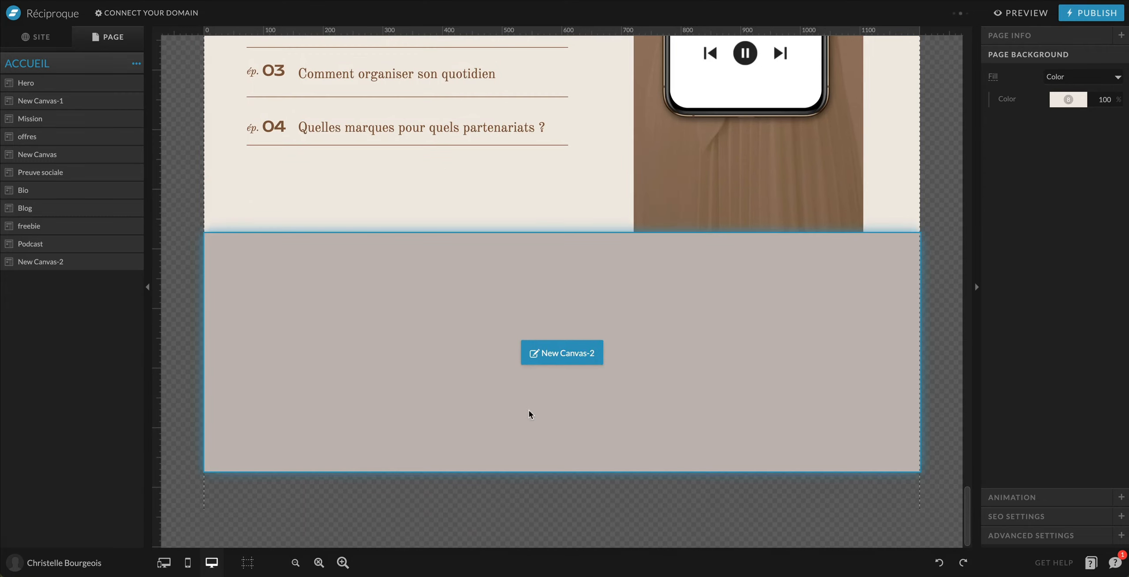
Extend the new blank canvas to about 571 px high and fill its background with beige-brown palette color 5
click(529, 409)
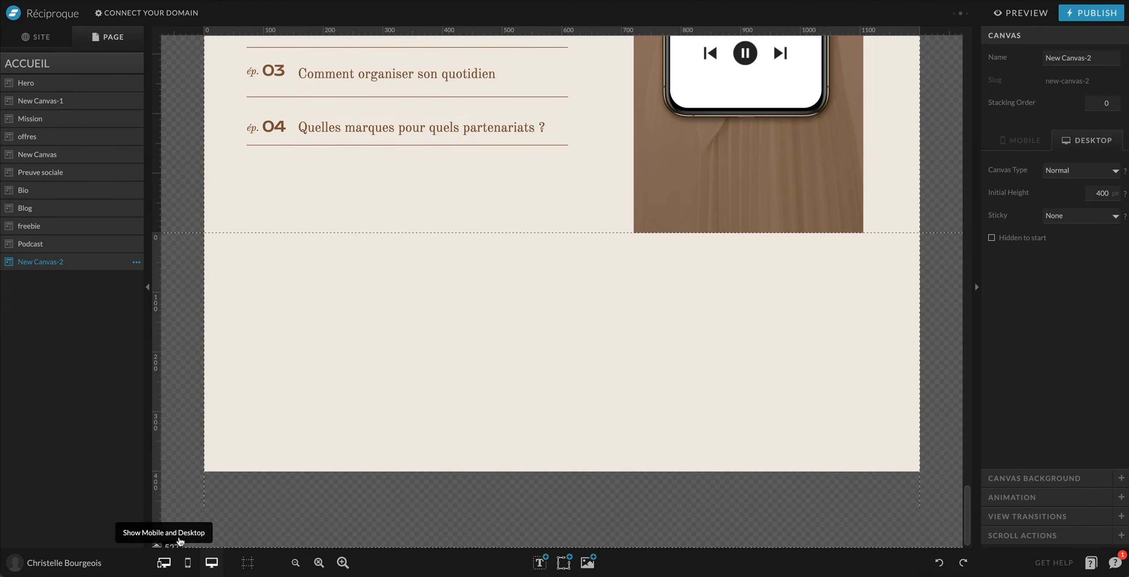
drag(157, 472, 156, 548)
drag(157, 469, 157, 498)
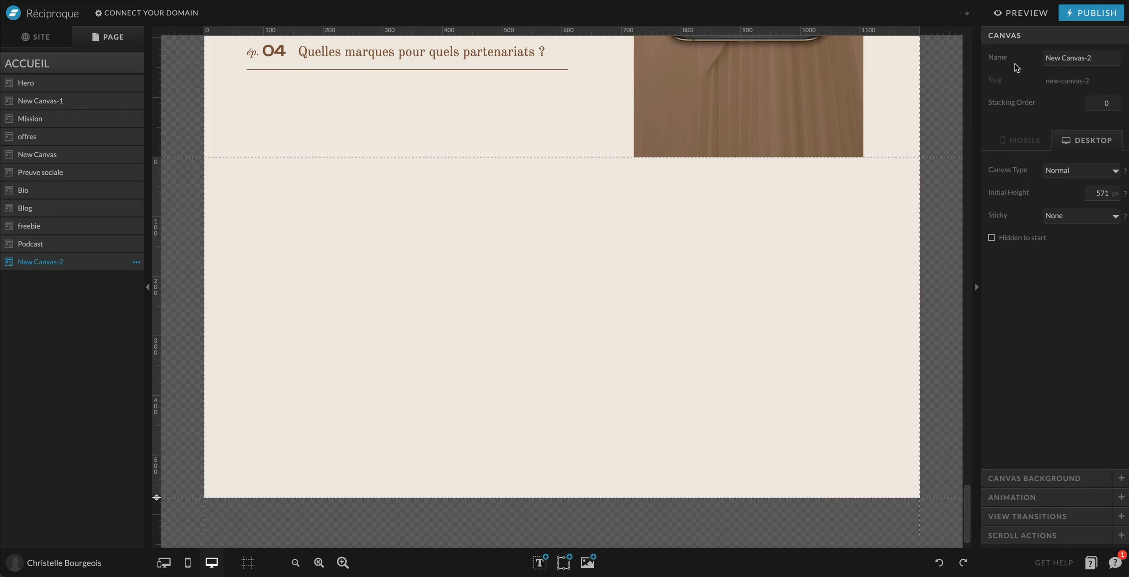
click(1034, 478)
click(1068, 124)
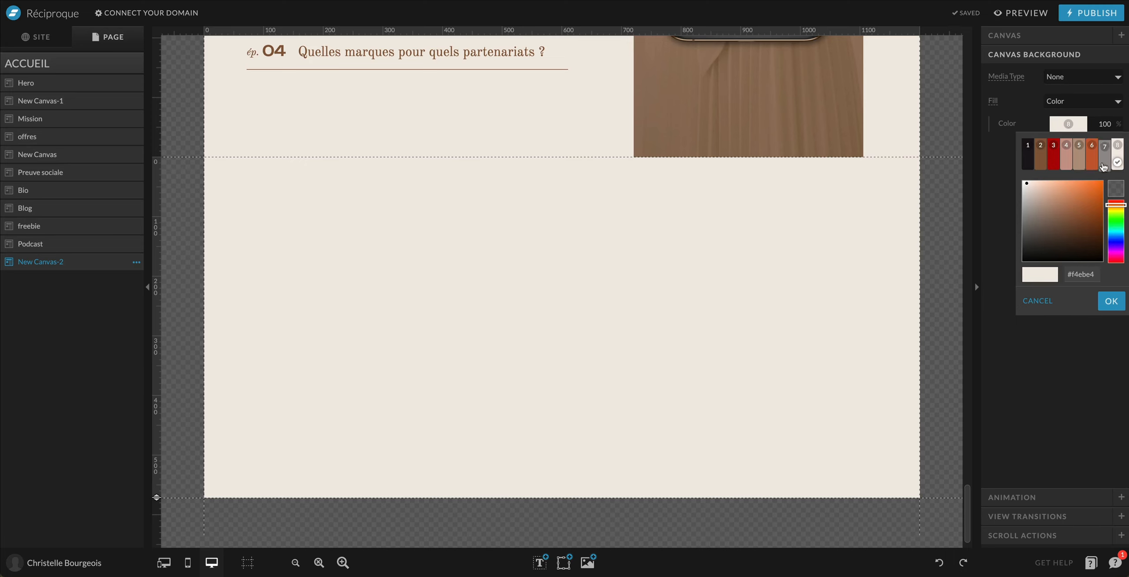
click(1079, 157)
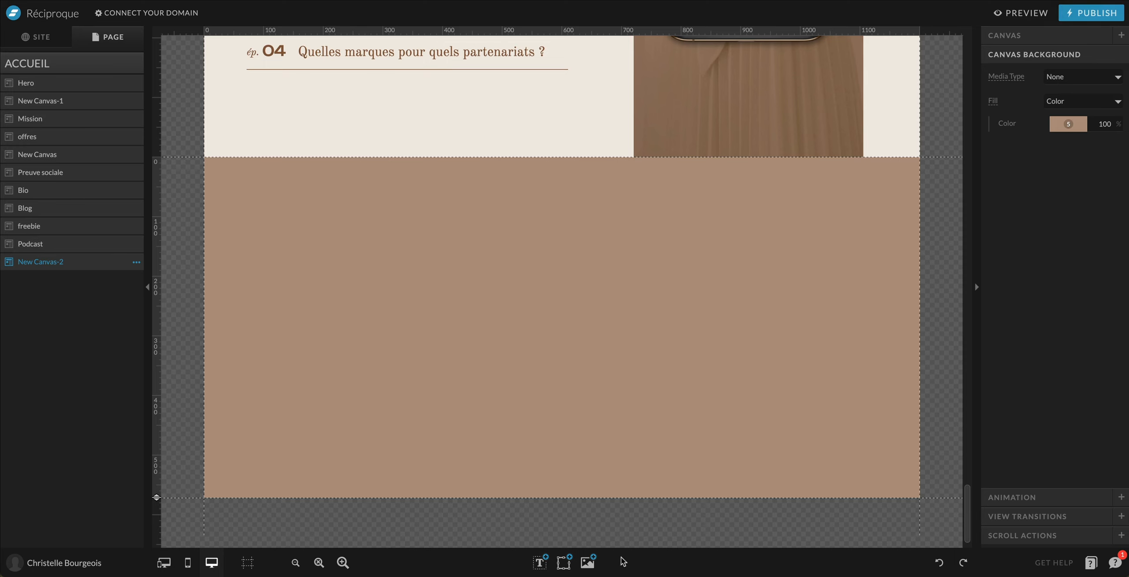
Add a simple rectangle shape around the middle of the new canvas and enlarge it to about 588 by 366 px
mouse_move(564, 561)
click(559, 445)
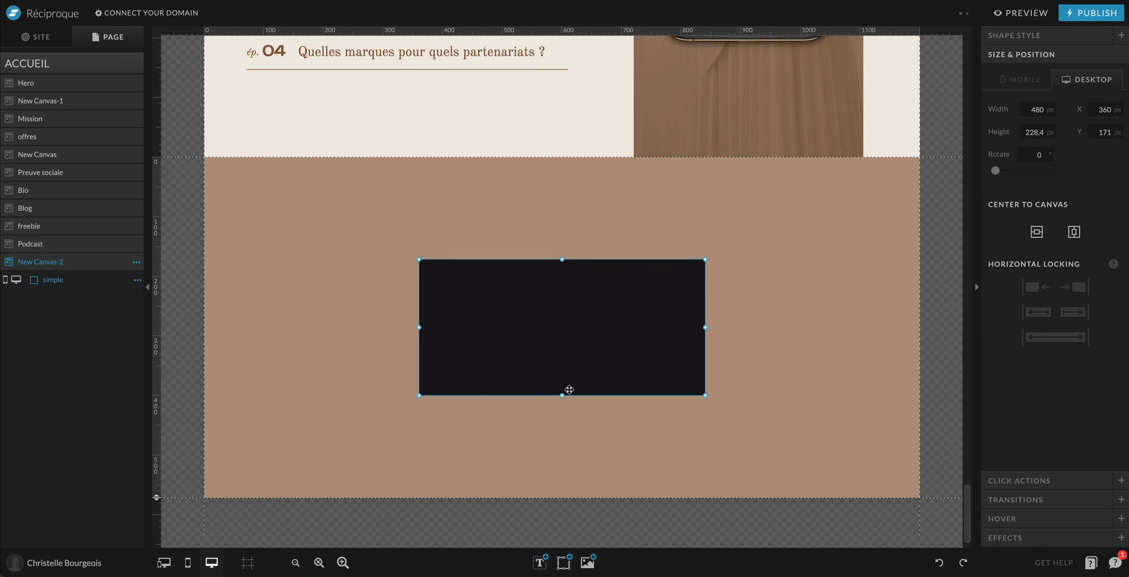
mouse_move(564, 394)
mouse_down()
mouse_move(567, 476)
mouse_move(567, 379)
mouse_up()
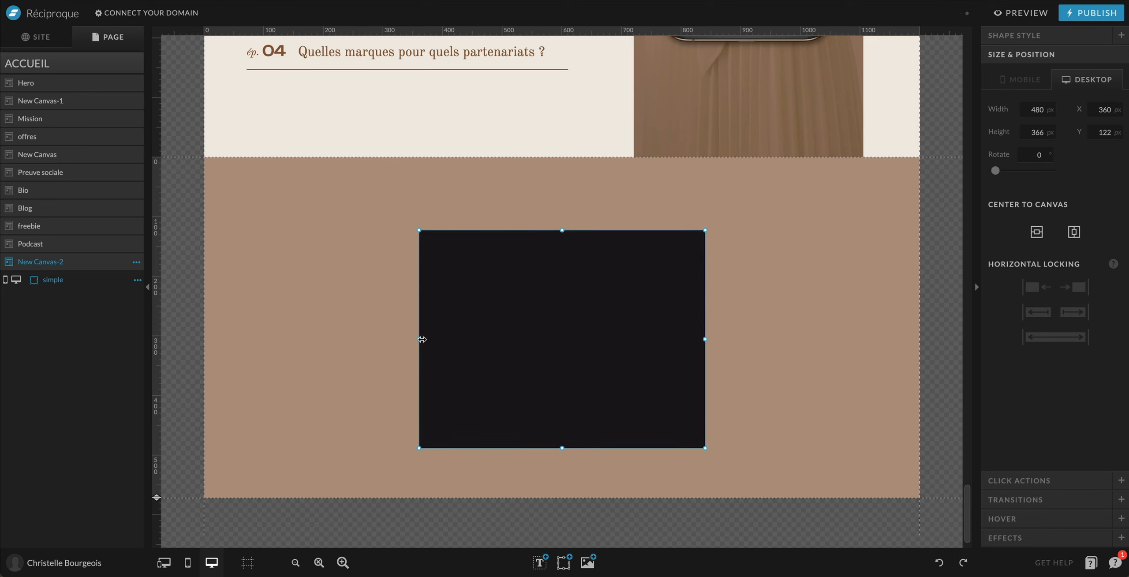
drag(419, 338, 371, 339)
drag(705, 339, 674, 340)
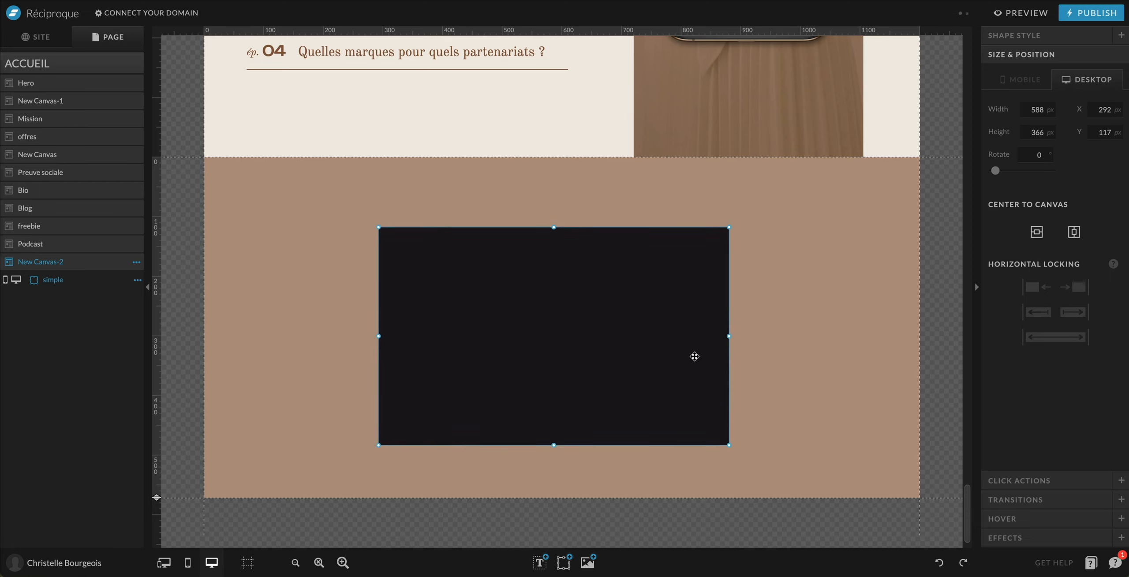
Round all corners of the black rectangle with a 50 px radius
click(1016, 37)
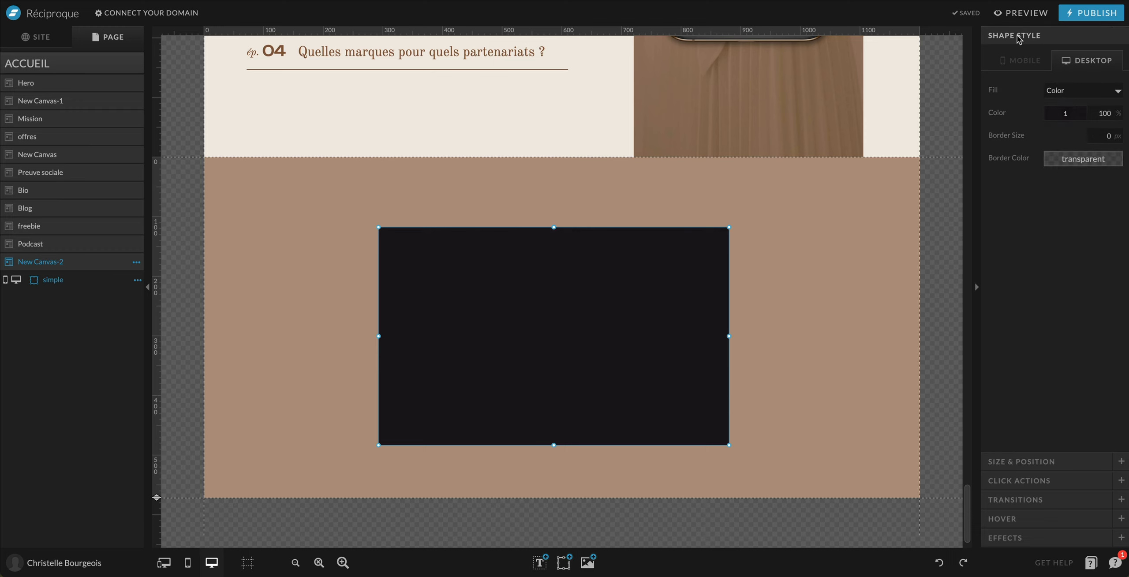
click(1049, 538)
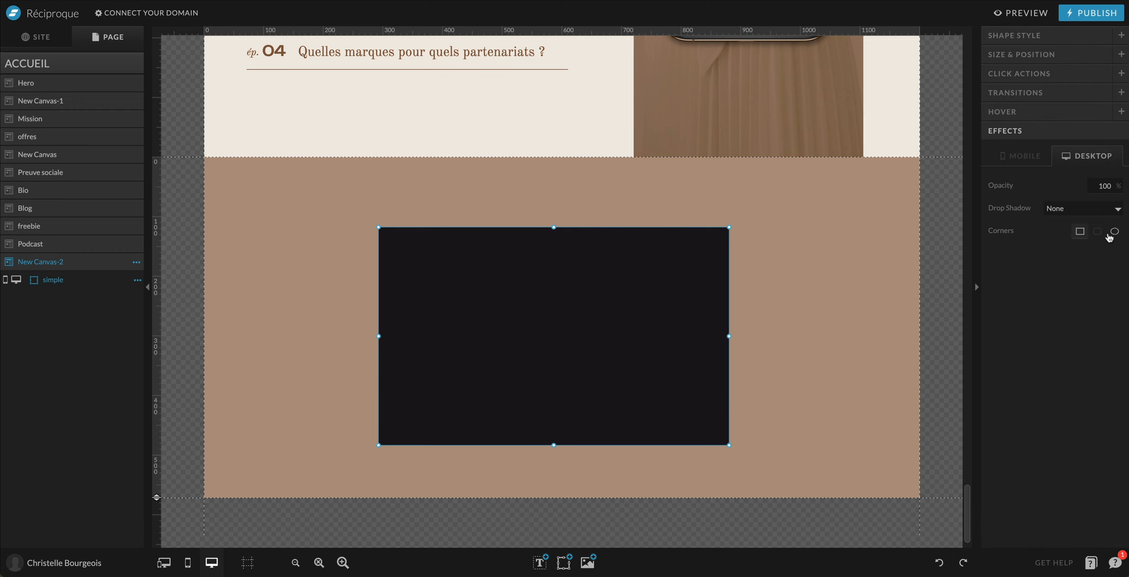
click(1098, 233)
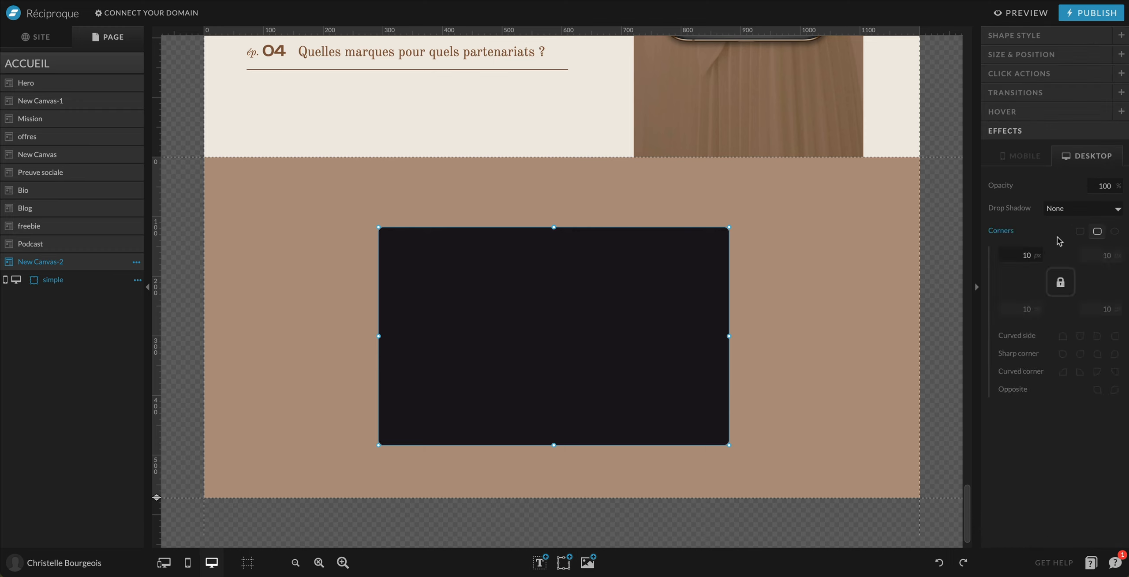
double_click(1024, 254)
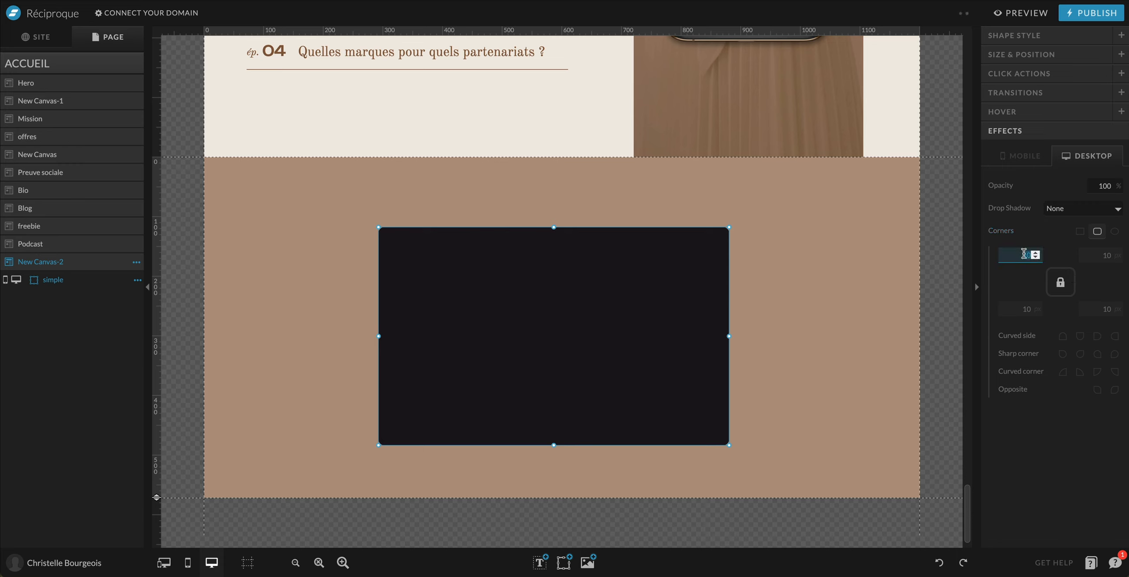
text(50)
click(851, 247)
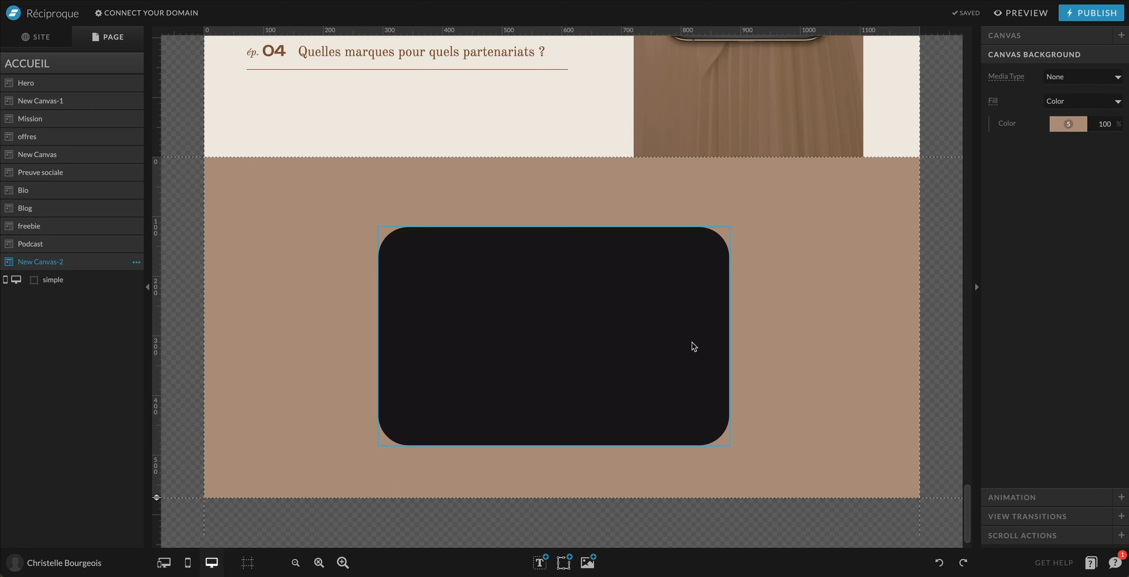
Try gray palette color 7 as the canvas background and undo it
click(1066, 126)
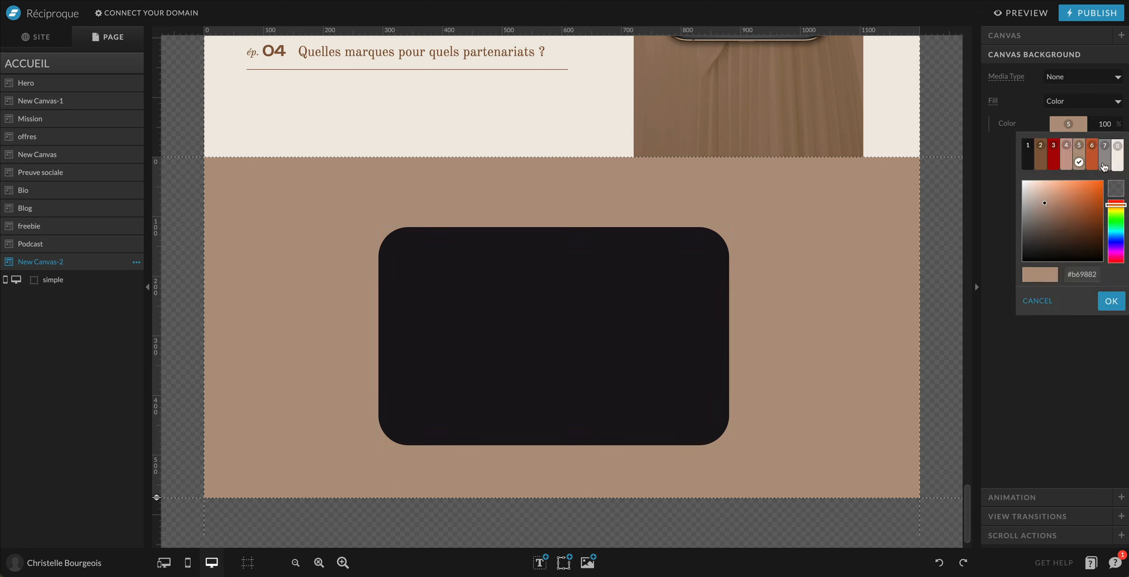
click(1107, 164)
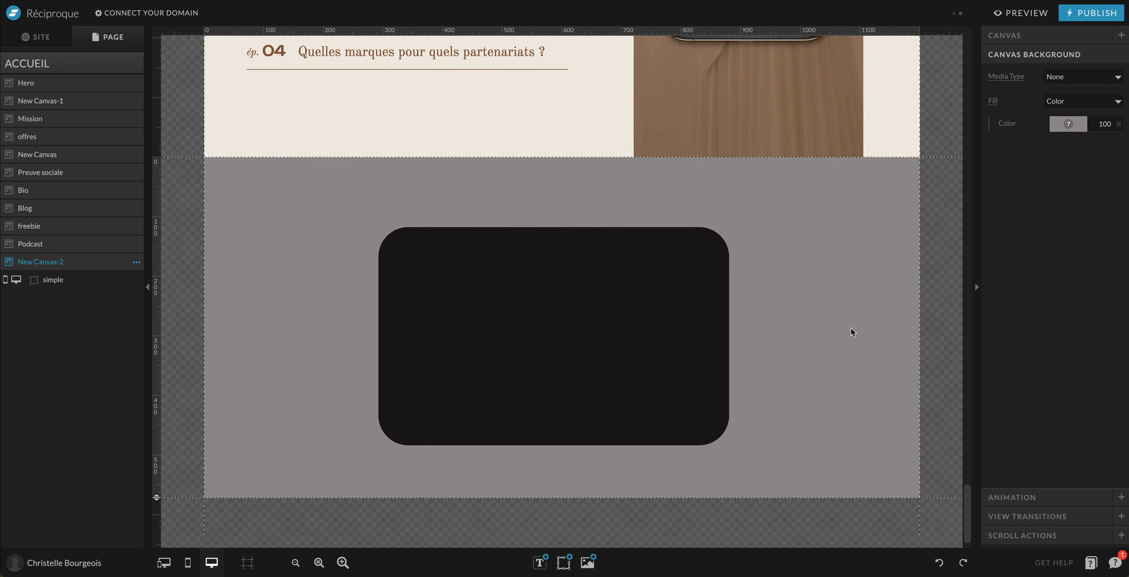
click(938, 563)
Fill the rounded rectangle with cream palette color 8 after trying pink palette color 4
click(574, 268)
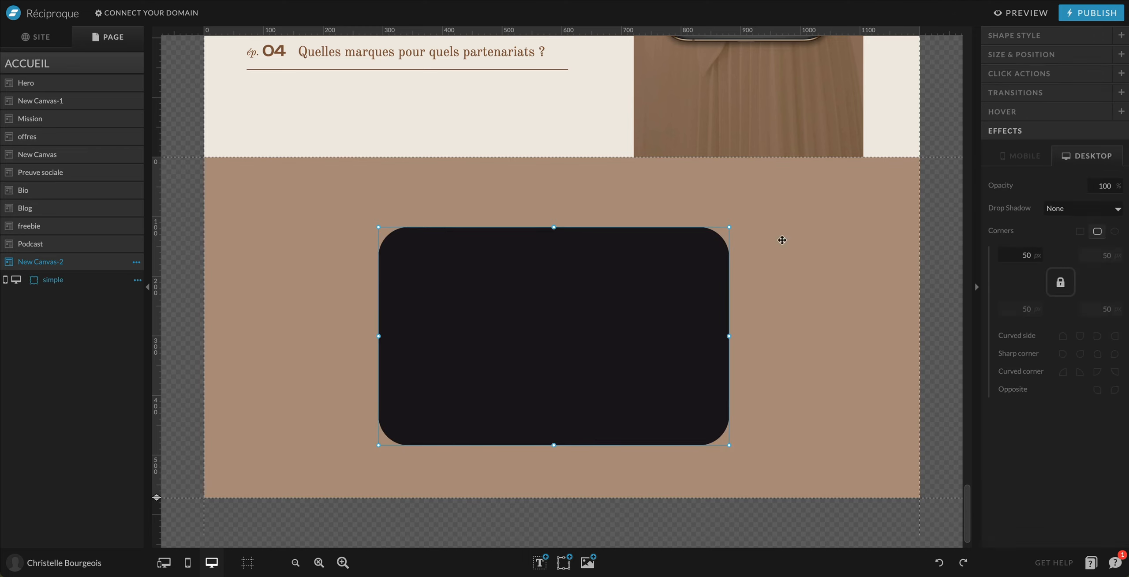
click(1019, 36)
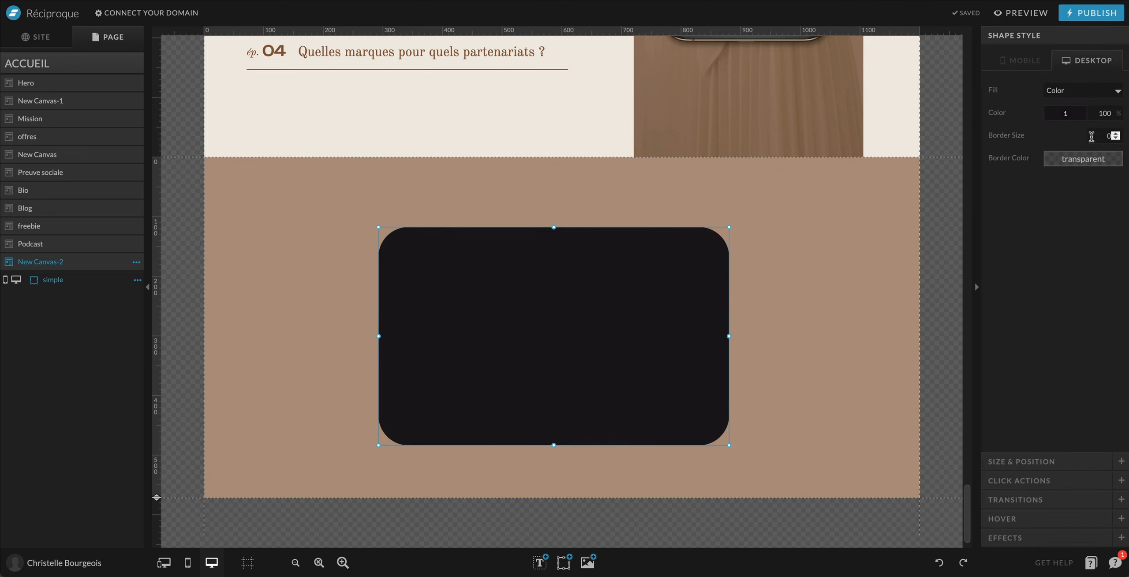
click(1076, 114)
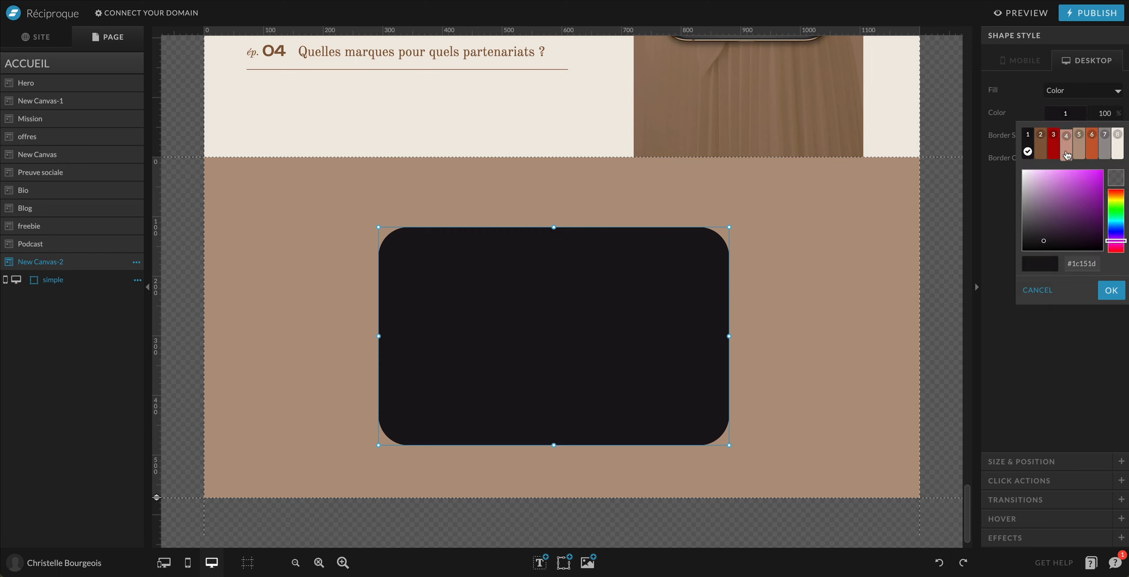
click(1066, 135)
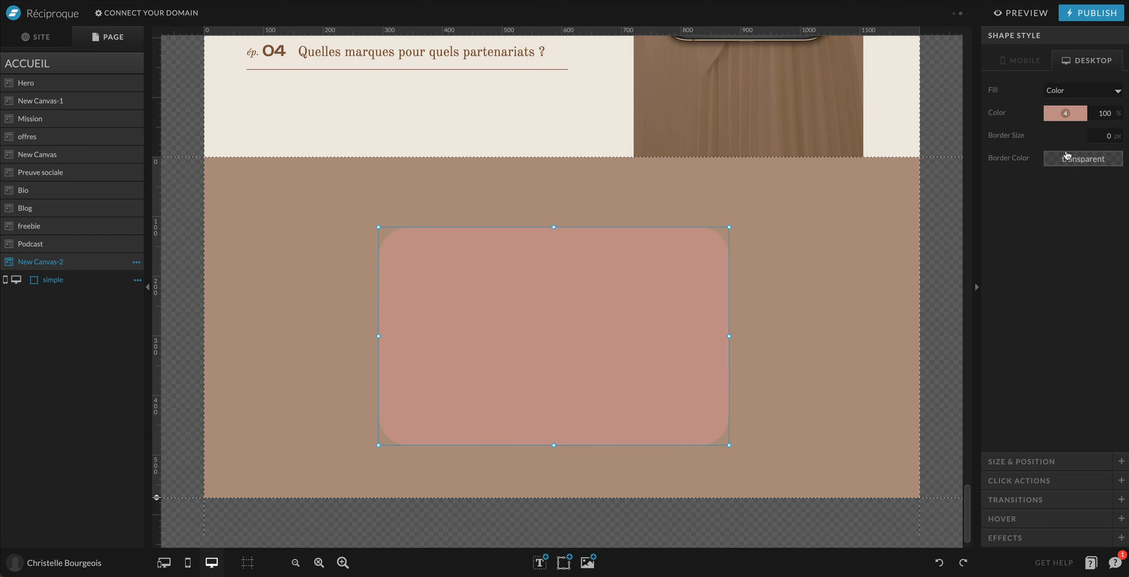
click(1084, 118)
click(1117, 141)
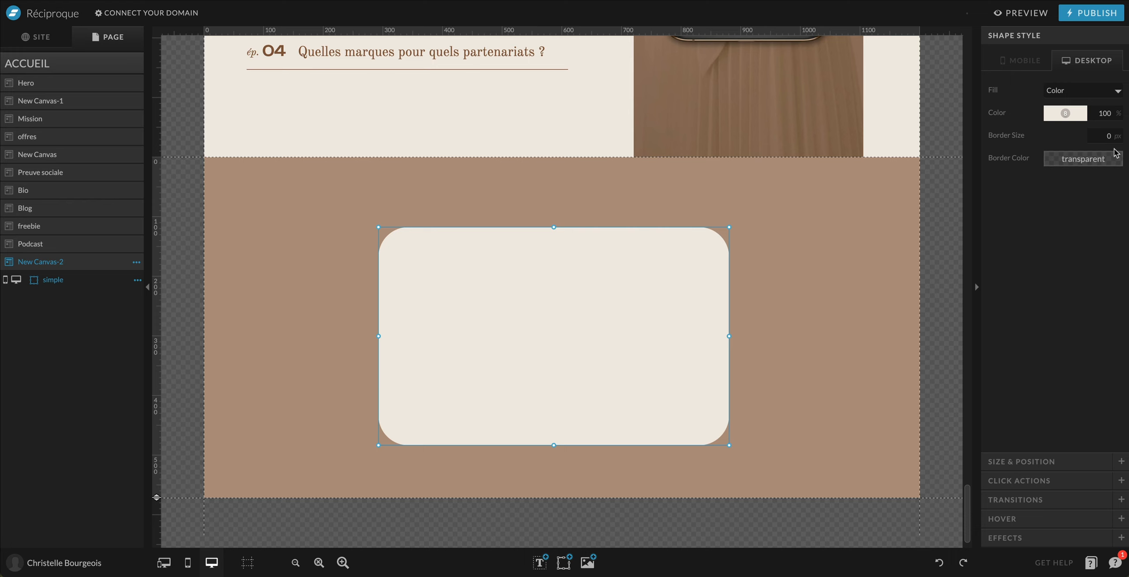
click(839, 304)
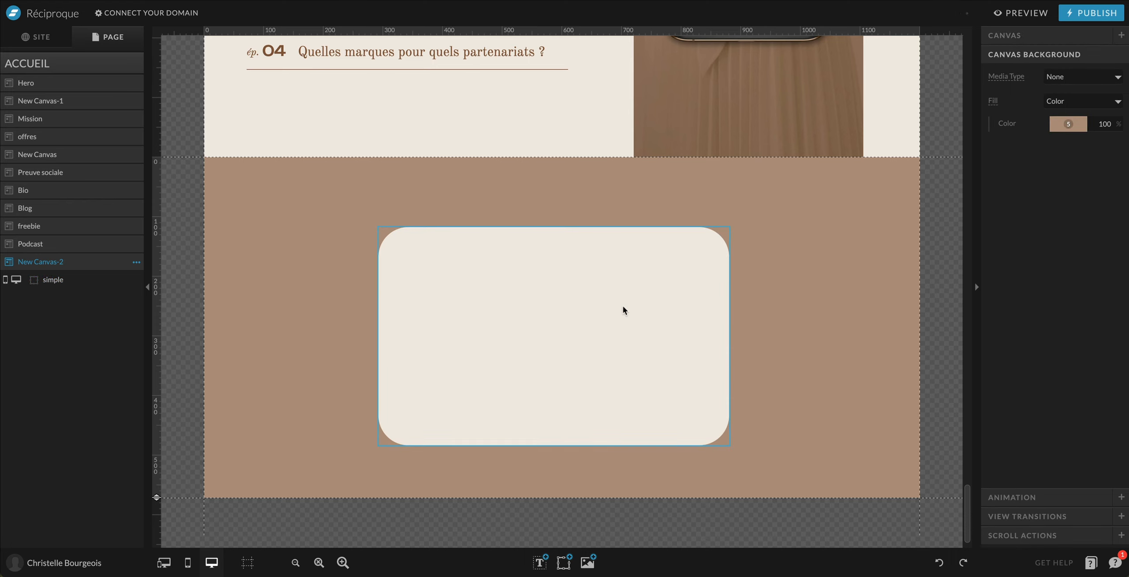
click(623, 307)
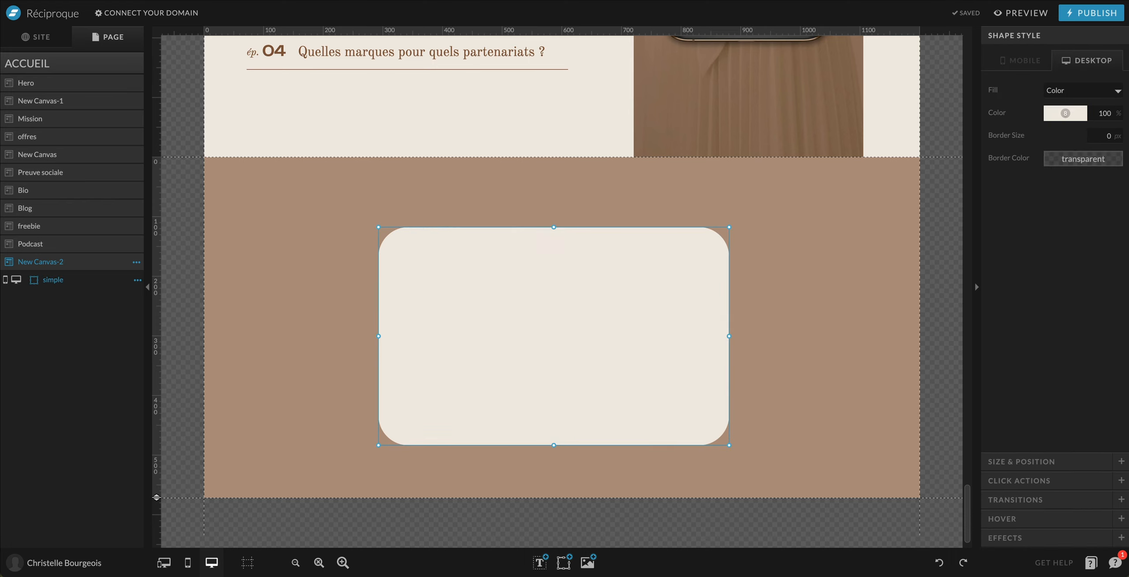
Add a Heading text element and place it near the upper edge of the cream rounded rectangle
mouse_move(540, 562)
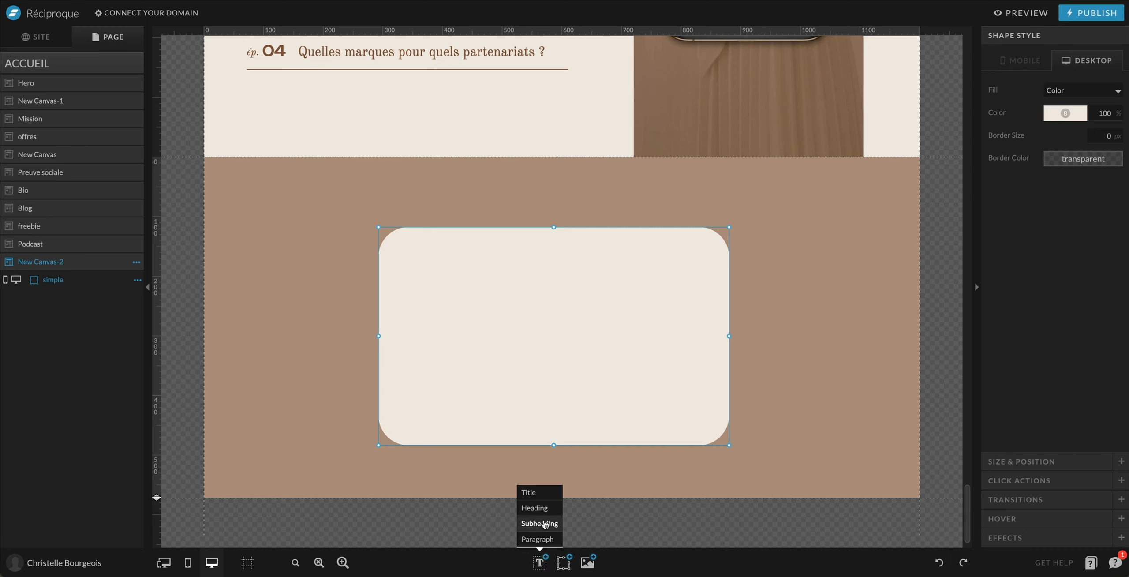
click(534, 508)
drag(567, 324, 559, 265)
Replace the heading's placeholder text with "Voici mon pop up pour s'abonner à la newsletter"
double_click(559, 267)
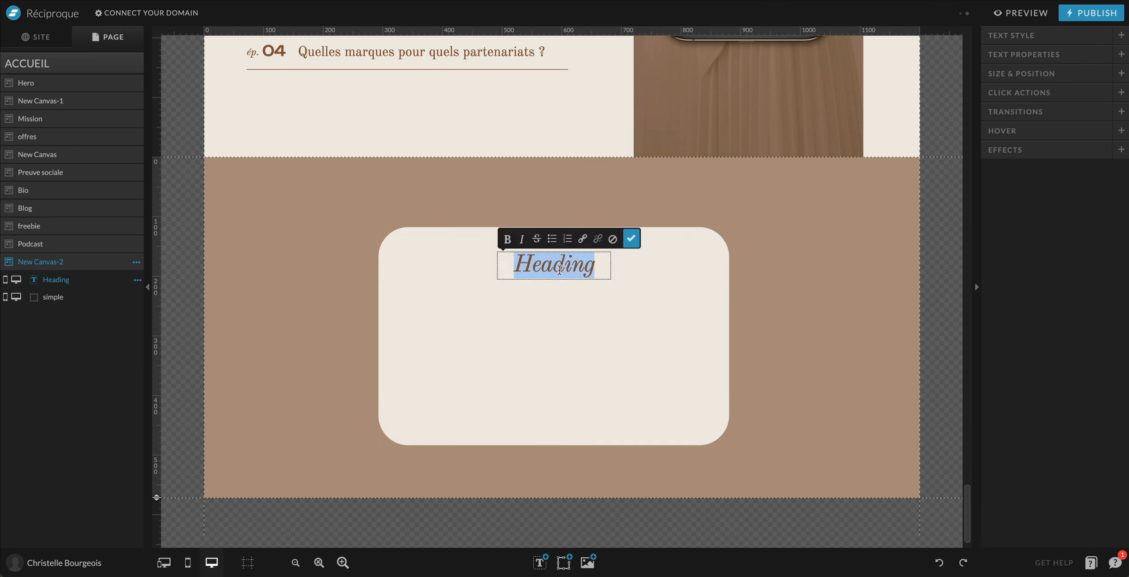
text(Voic)
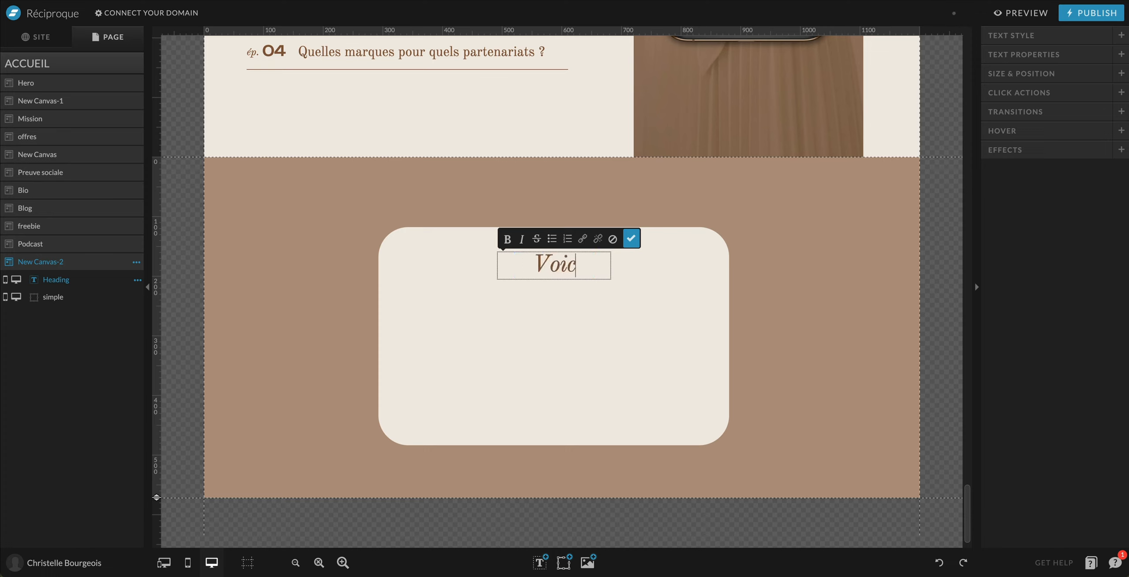
text(i mon )
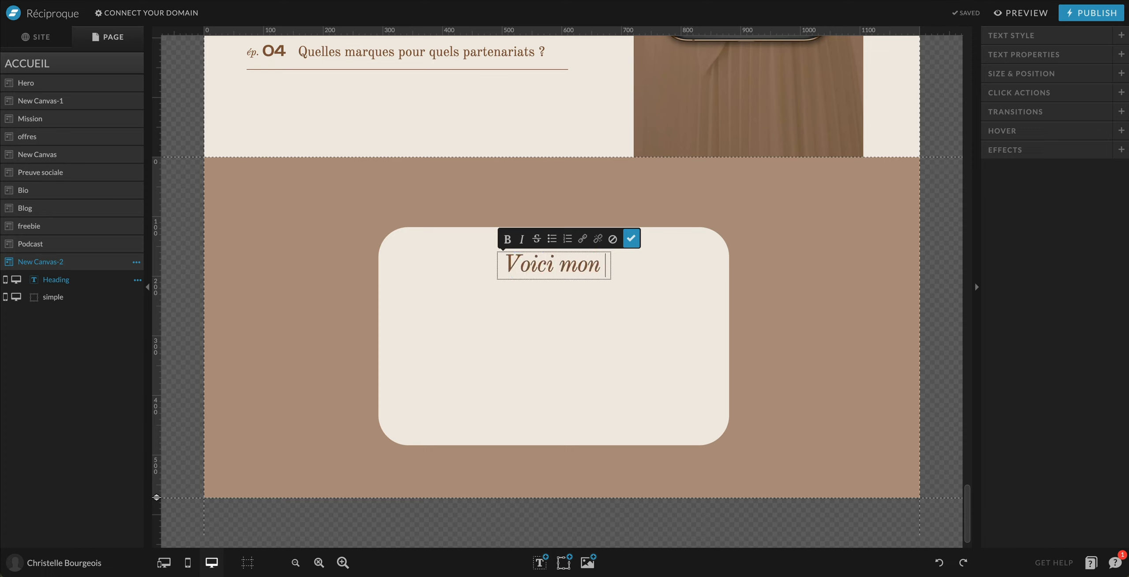
text(pop)
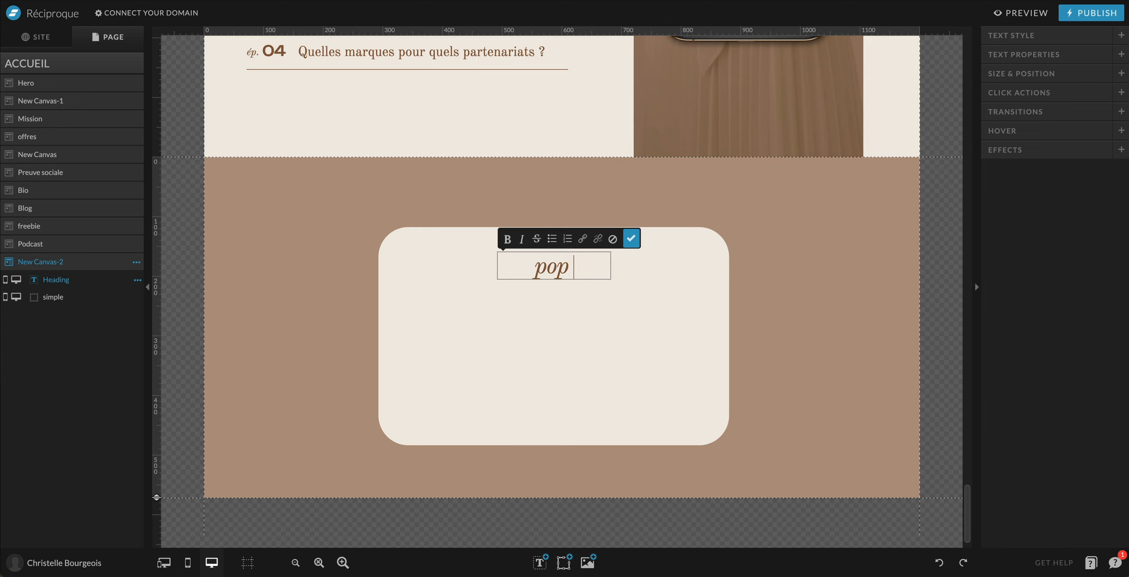
text( up pour s)
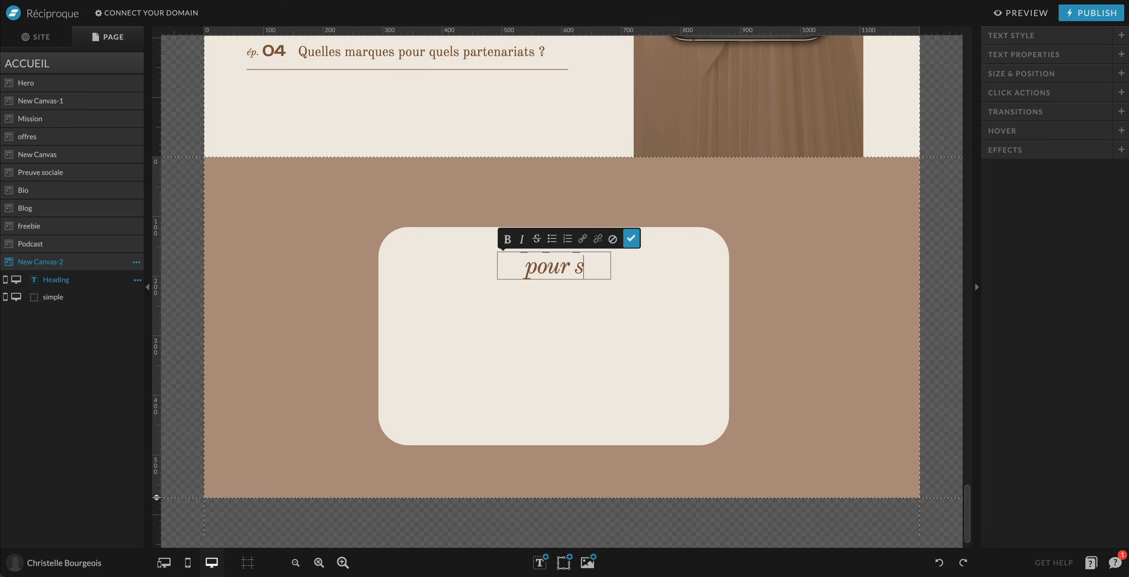
text('aonner)
key(BackSpace)
key(BackSpace)
key(BackSpace)
key(BackSpace)
key(BackSpace)
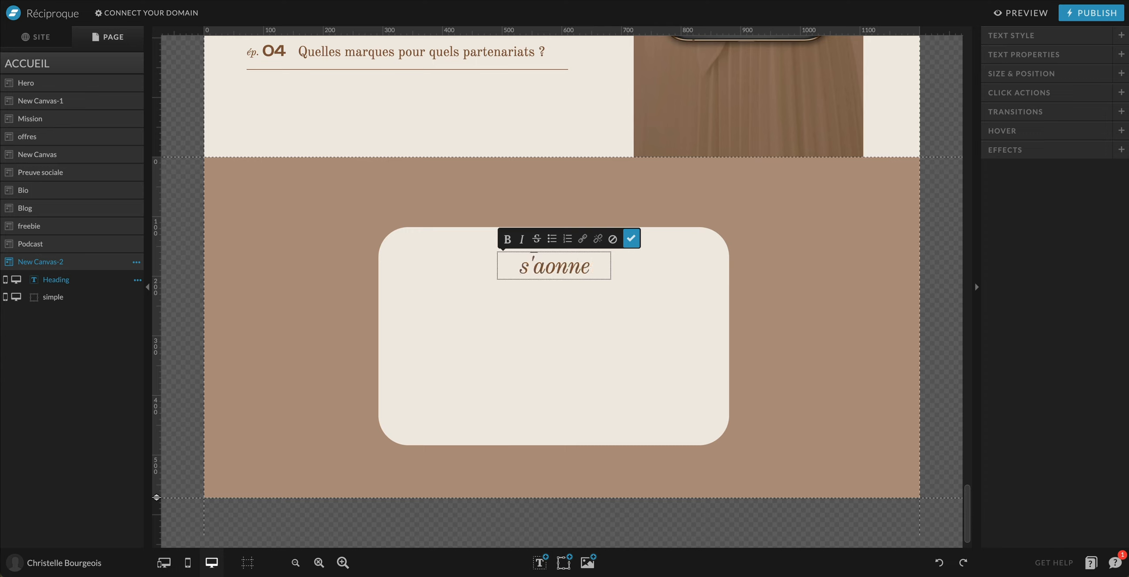
text(bonner)
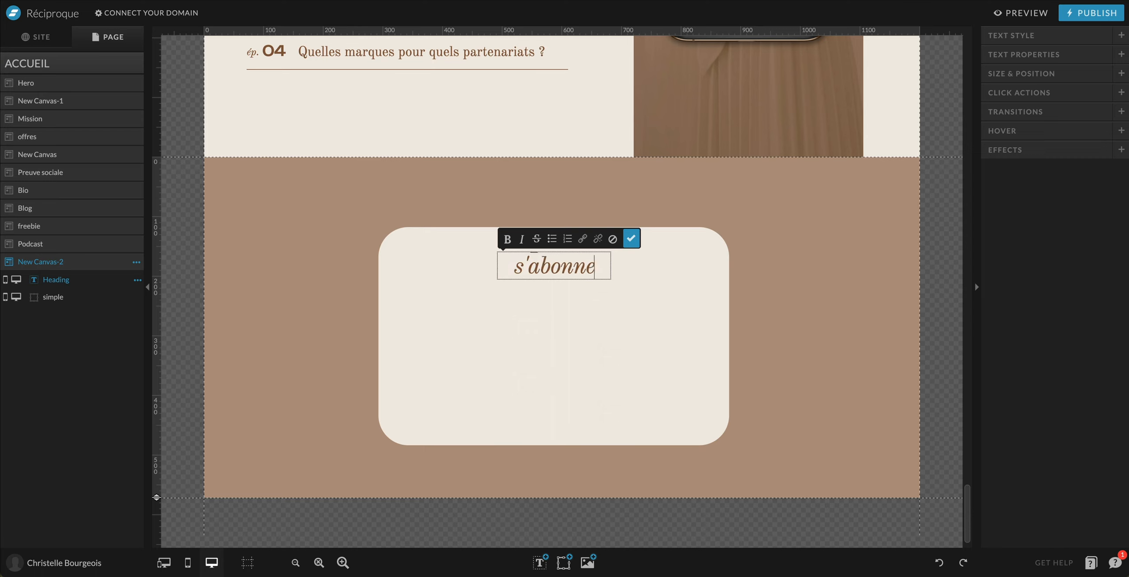
text( à la newslett)
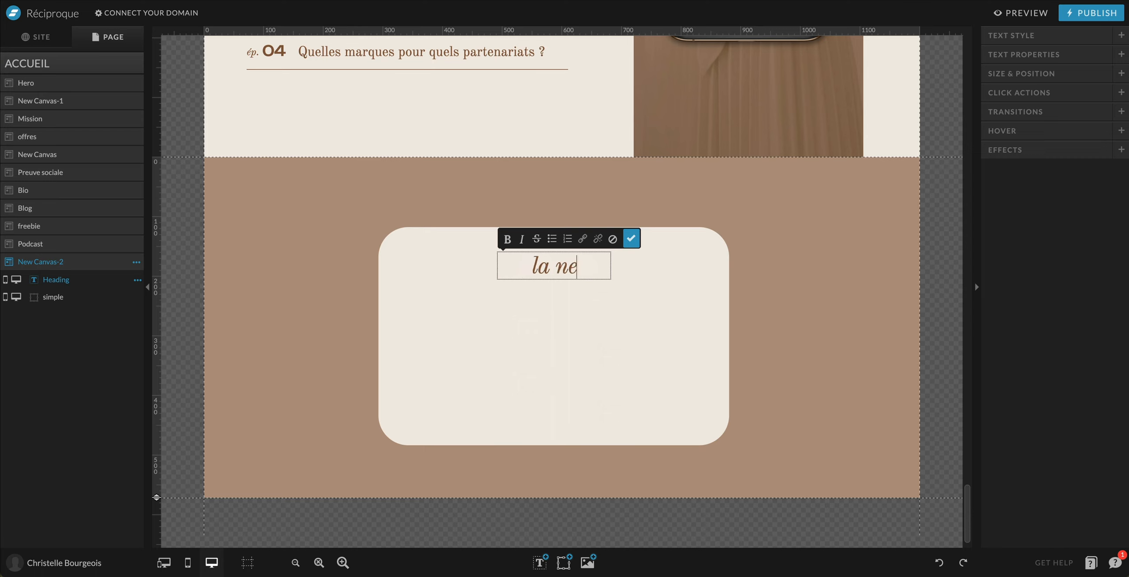
text(er)
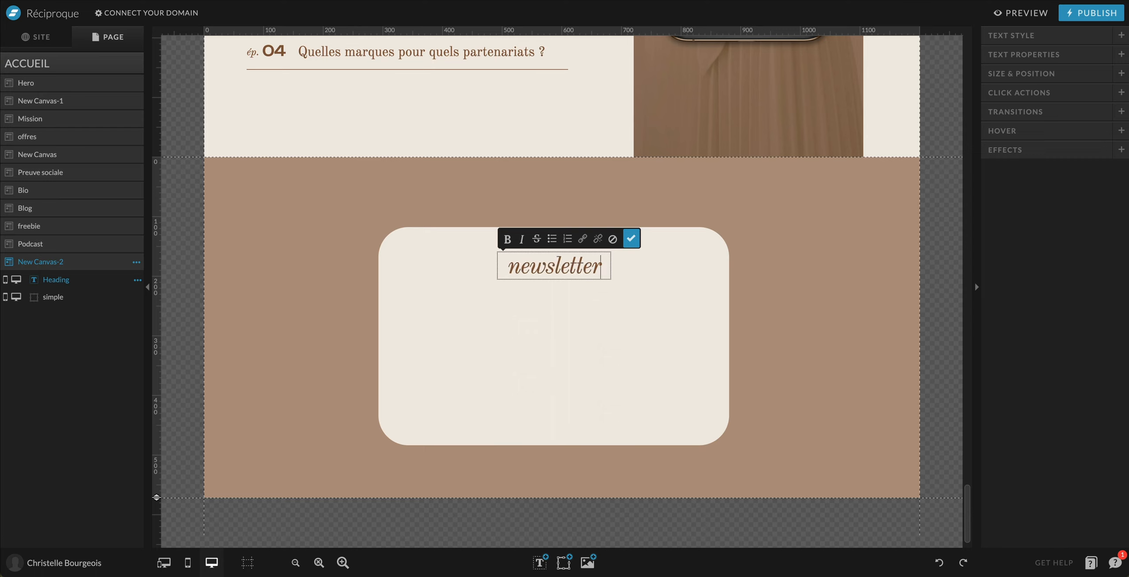
click(631, 238)
Widen the heading's text box on both sides and extend it downward to enclose two lines of text
drag(497, 265, 424, 265)
drag(611, 265, 689, 265)
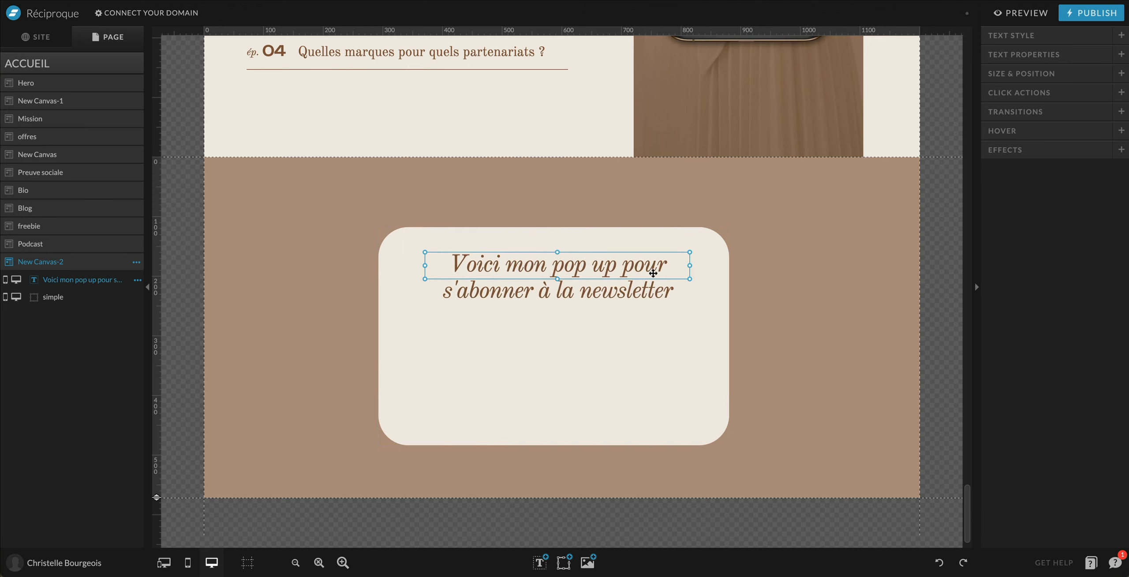
drag(558, 279, 557, 301)
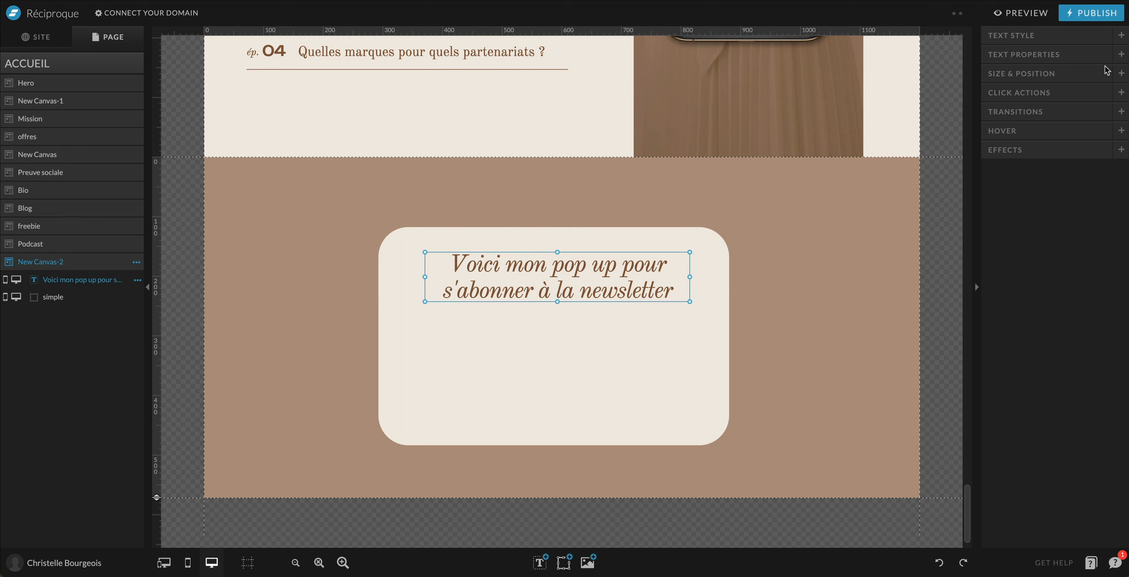
Set the heading to palette color 1 and the Old Standard TT Normal font, and move it slightly up, centered on the rectangle
click(1025, 40)
click(1060, 113)
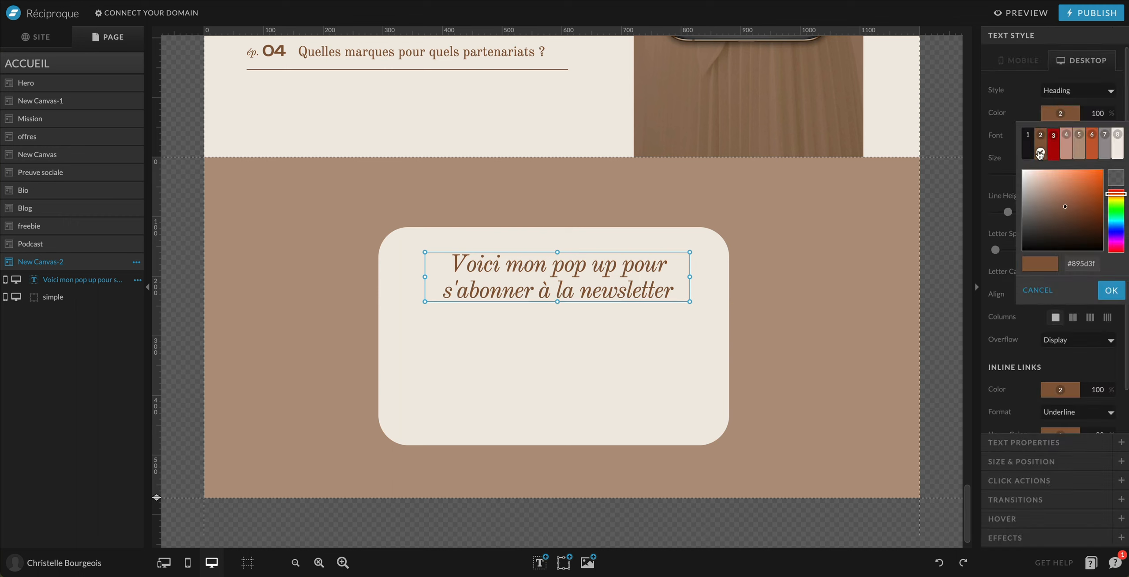
click(1034, 133)
click(1066, 139)
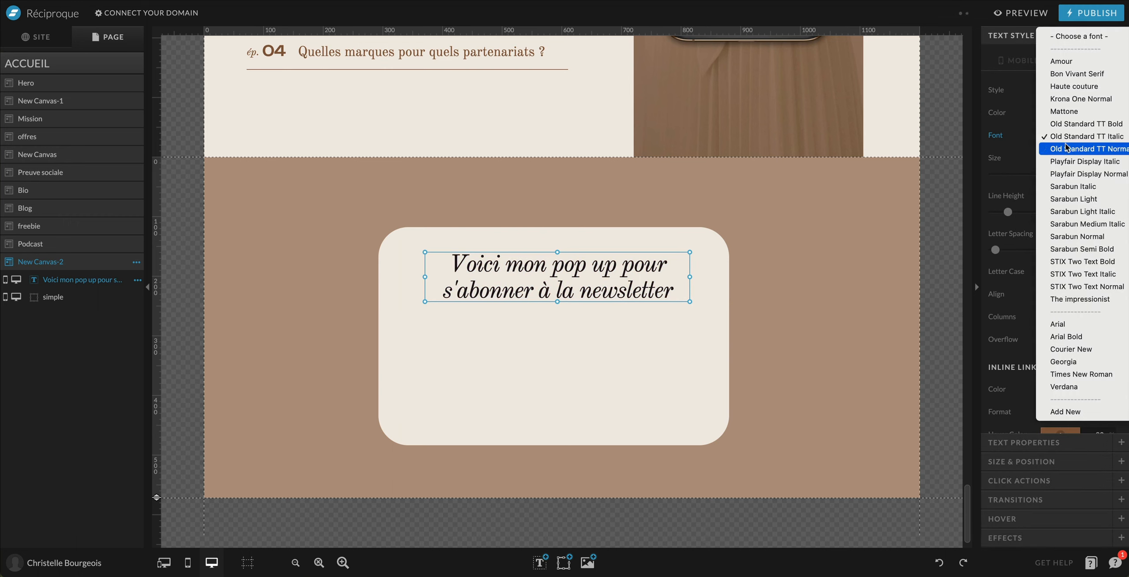
click(1075, 75)
drag(570, 279, 567, 272)
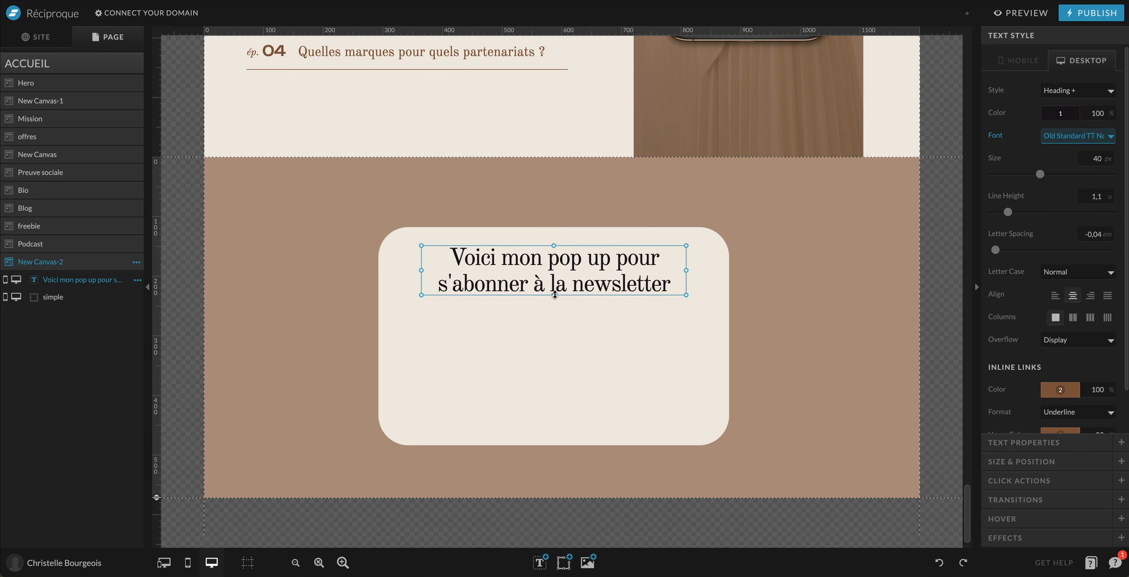
click(603, 356)
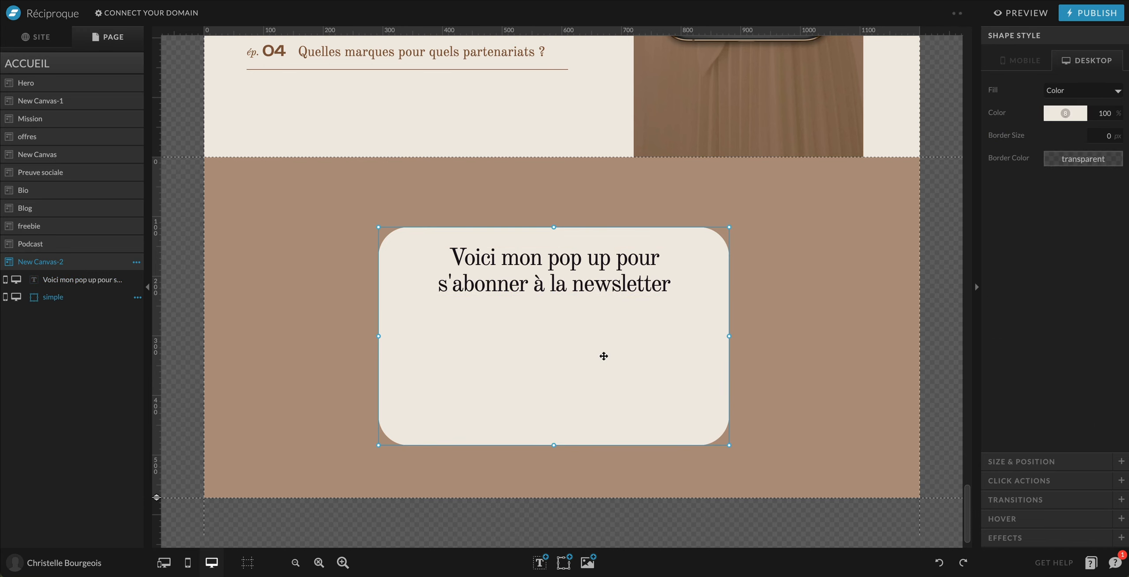
drag(558, 287, 557, 288)
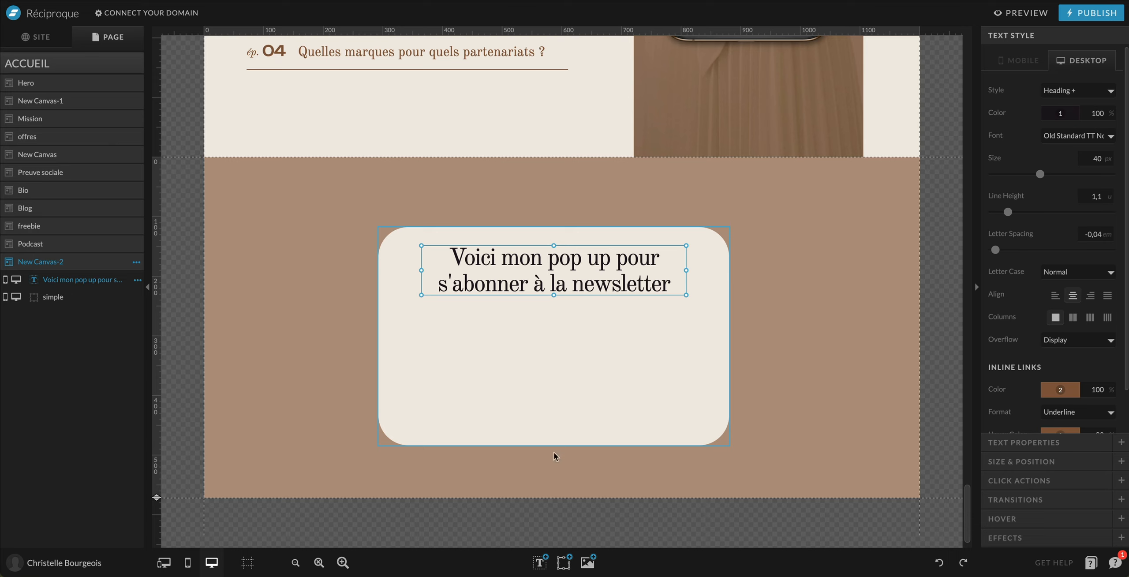
mouse_move(563, 561)
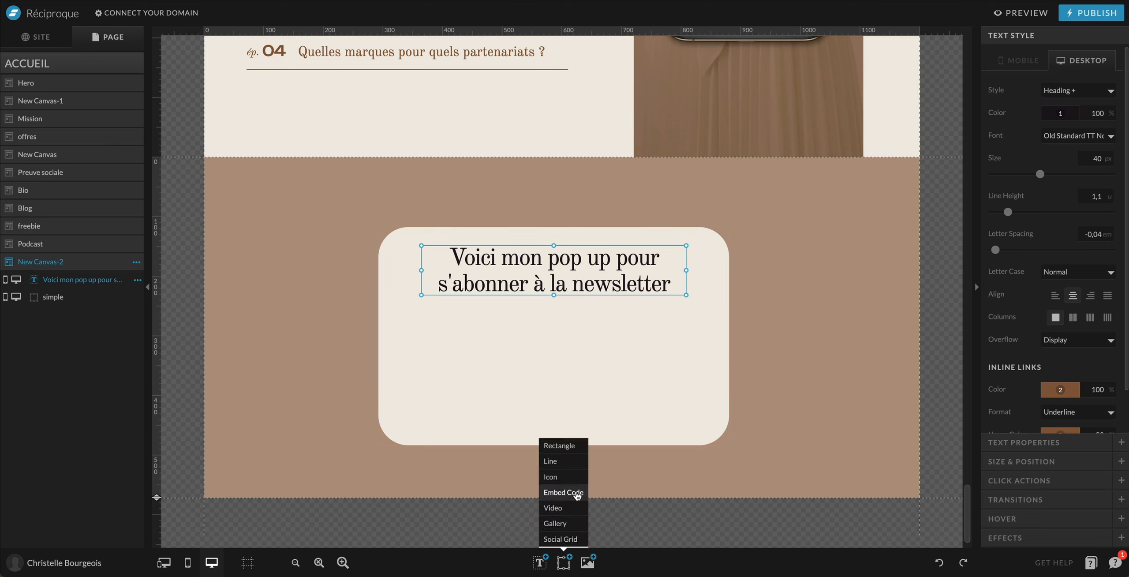
click(594, 342)
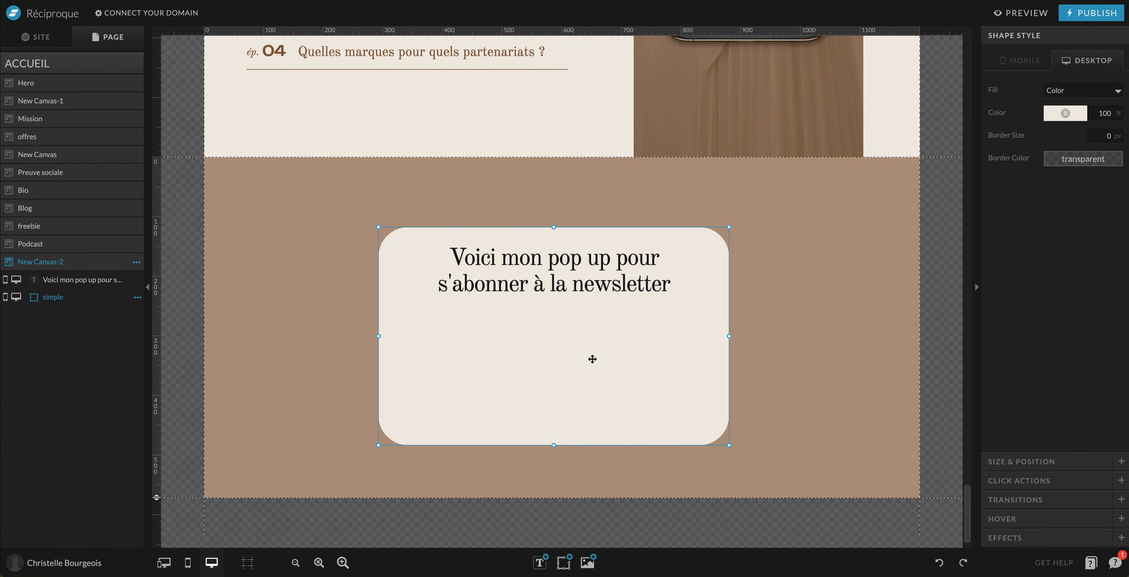
Add an Embed Code element and position it inside the rounded rectangle, just below the heading
click(564, 562)
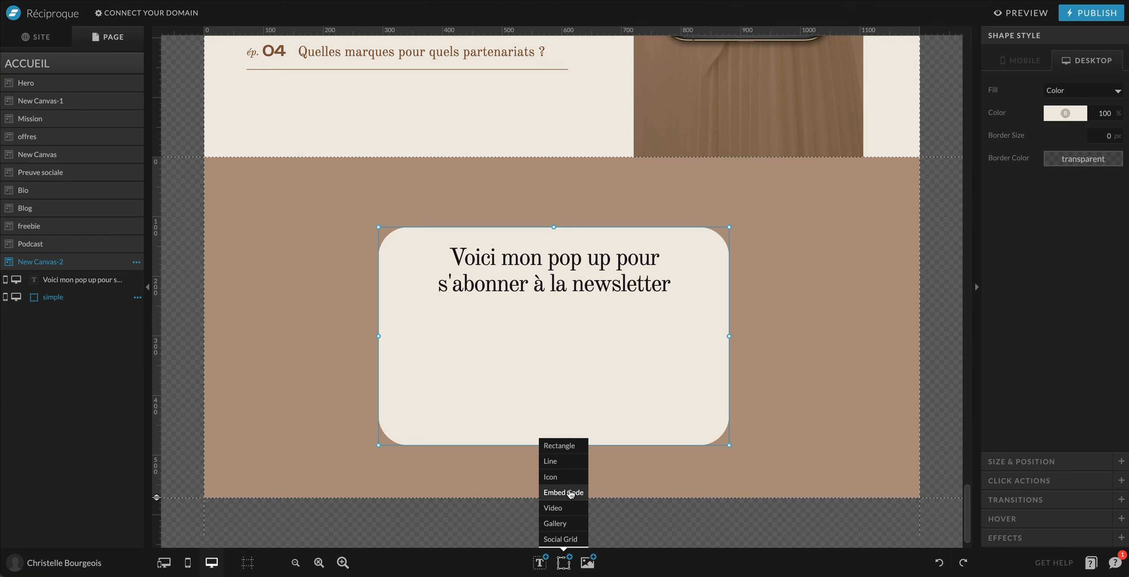
click(571, 491)
drag(580, 337, 579, 369)
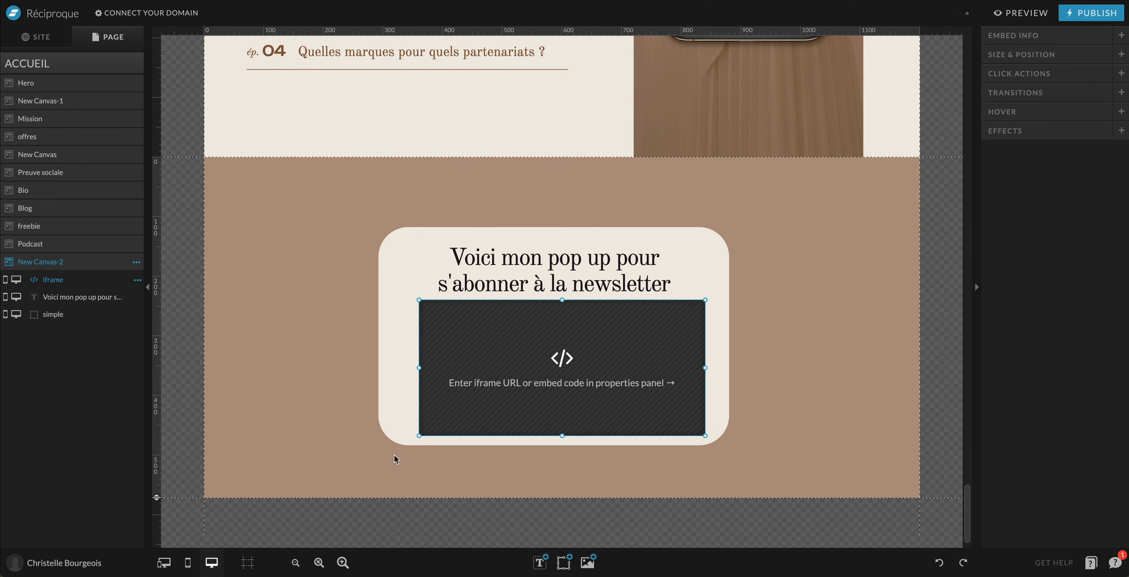
Extend the rounded rectangle's lower edge downward and shift the embed block slightly lower within it
click(403, 434)
drag(555, 445, 555, 485)
drag(574, 383, 570, 394)
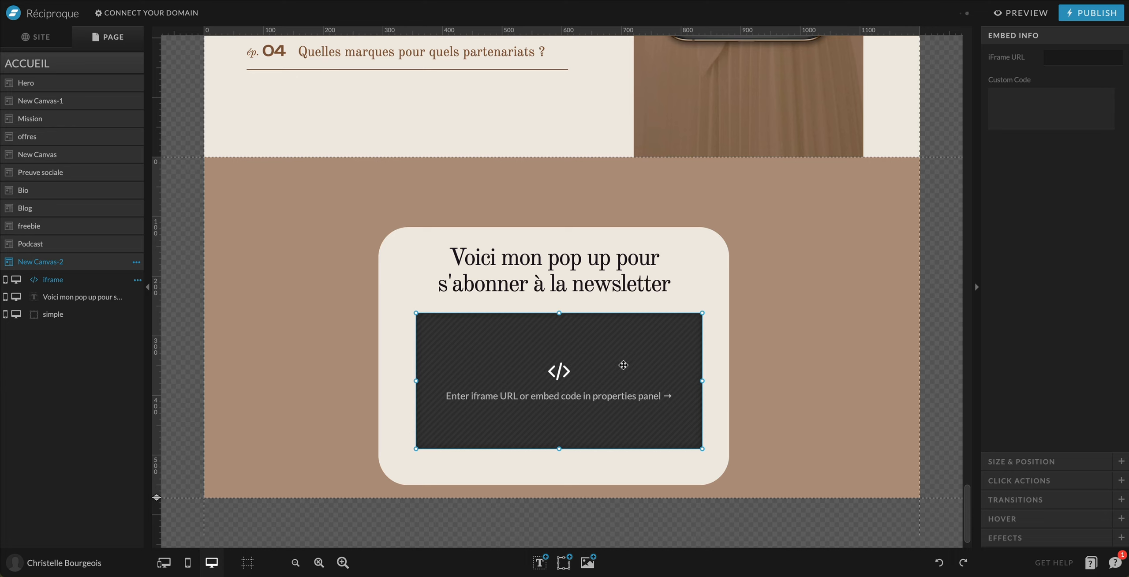
Copy the form's header code from Flodesk and paste it into the embed block's custom code
click(1022, 108)
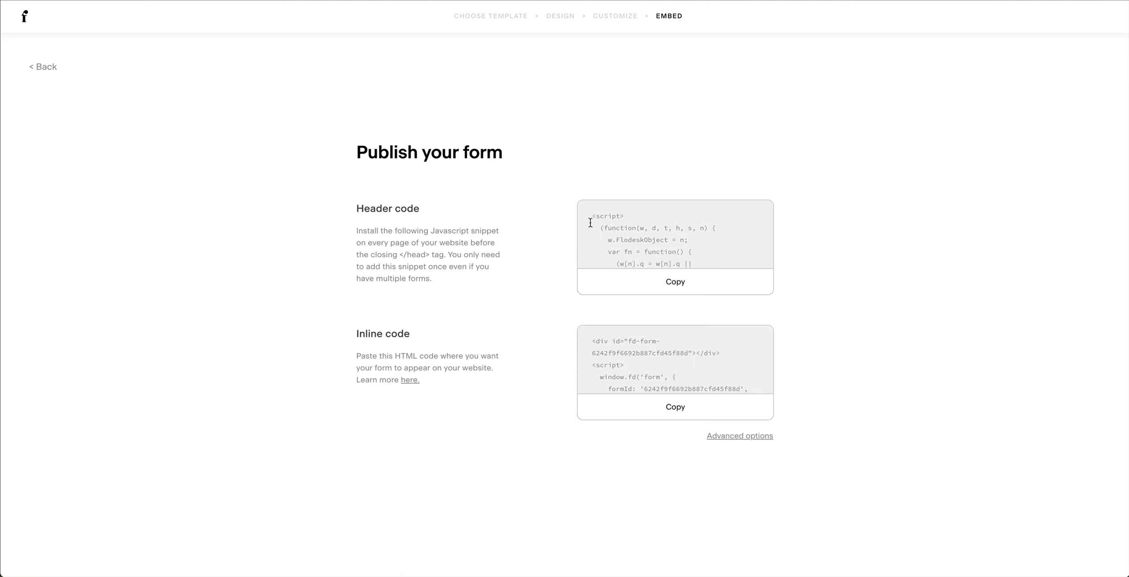
click(723, 289)
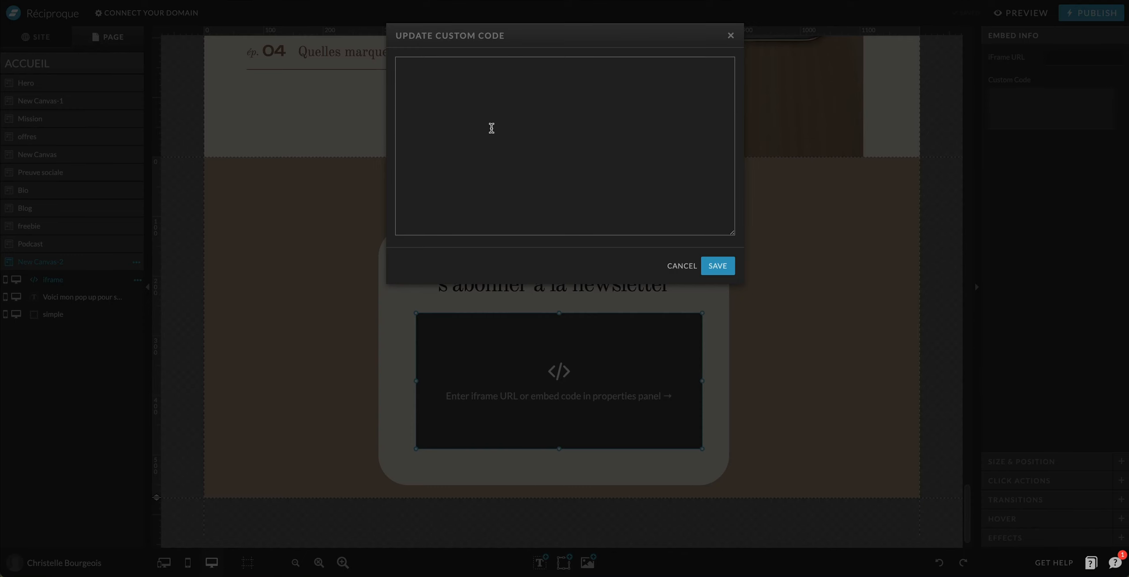
key(ctrl+v)
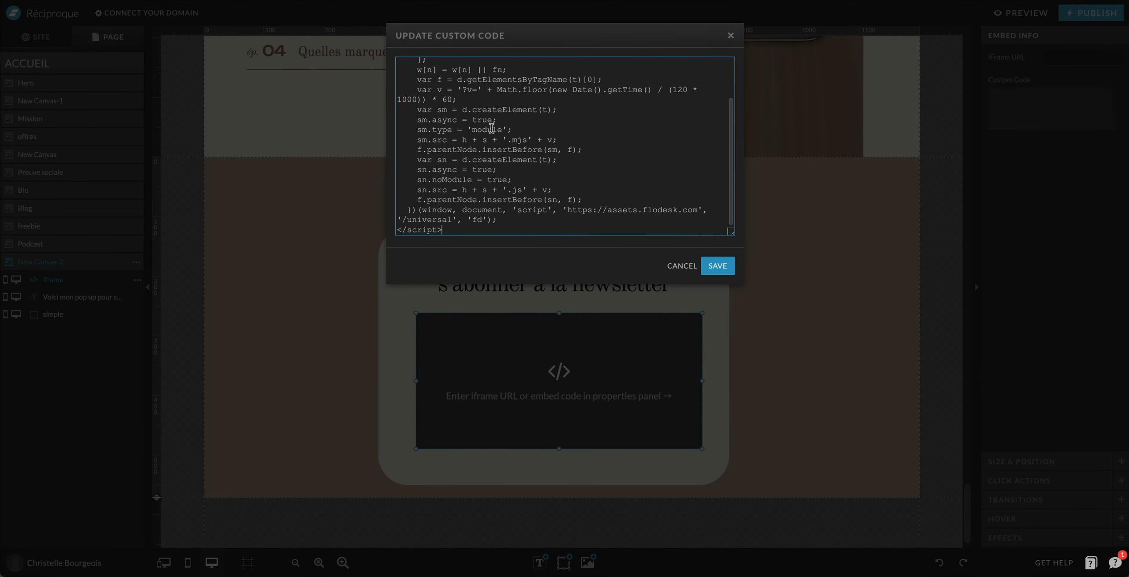
Add Flodesk's inline code on a new line below the header code, save it, and nudge the embed block's upper edge up
key(ctrl+Tab)
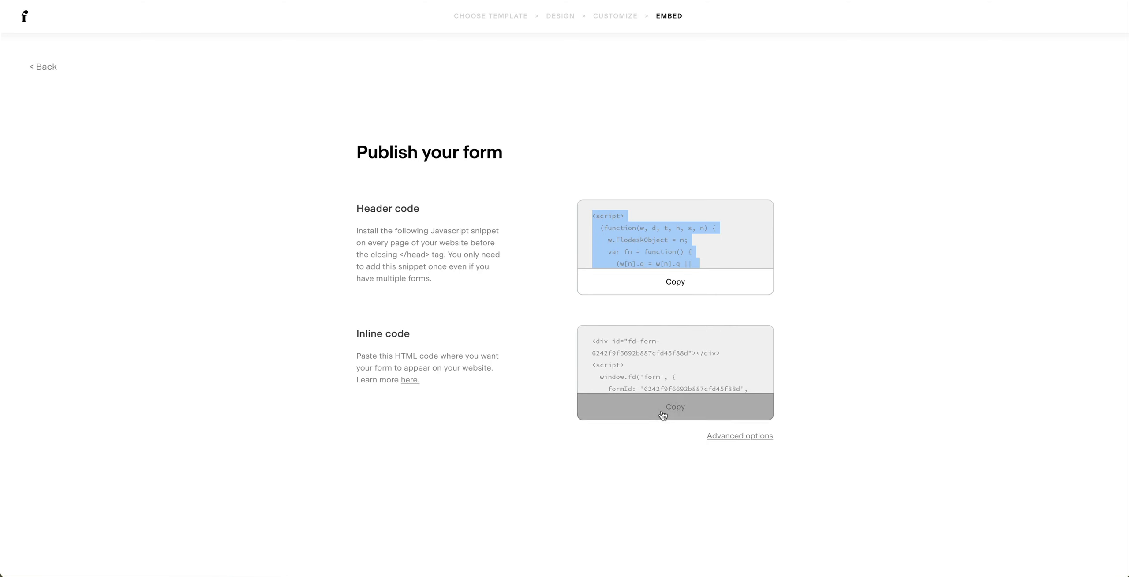
click(661, 410)
key(ctrl+shift+Tab)
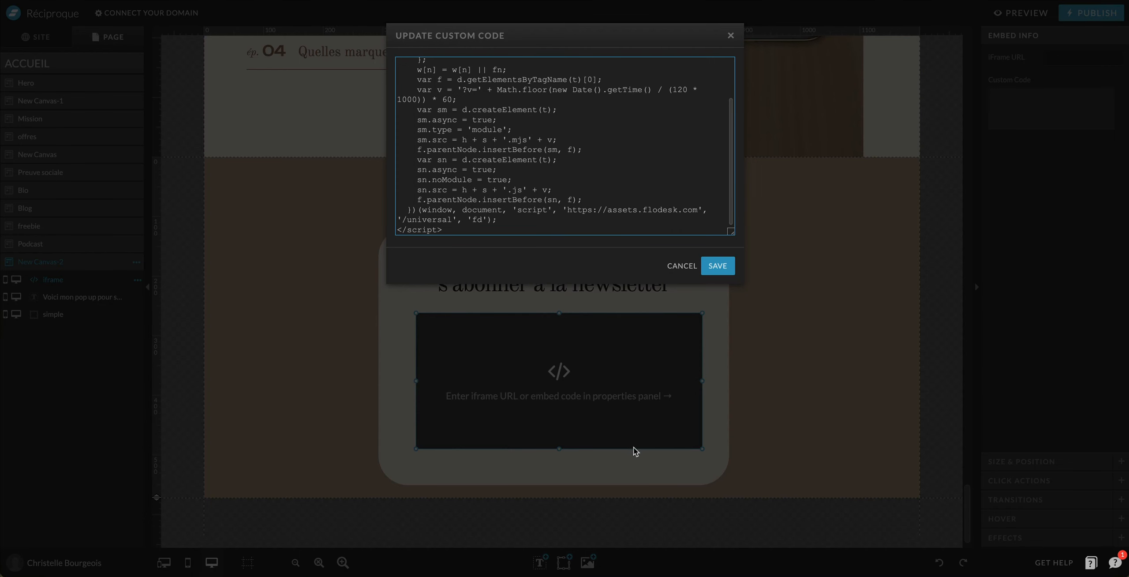
key(Return)
key(ctrl+v)
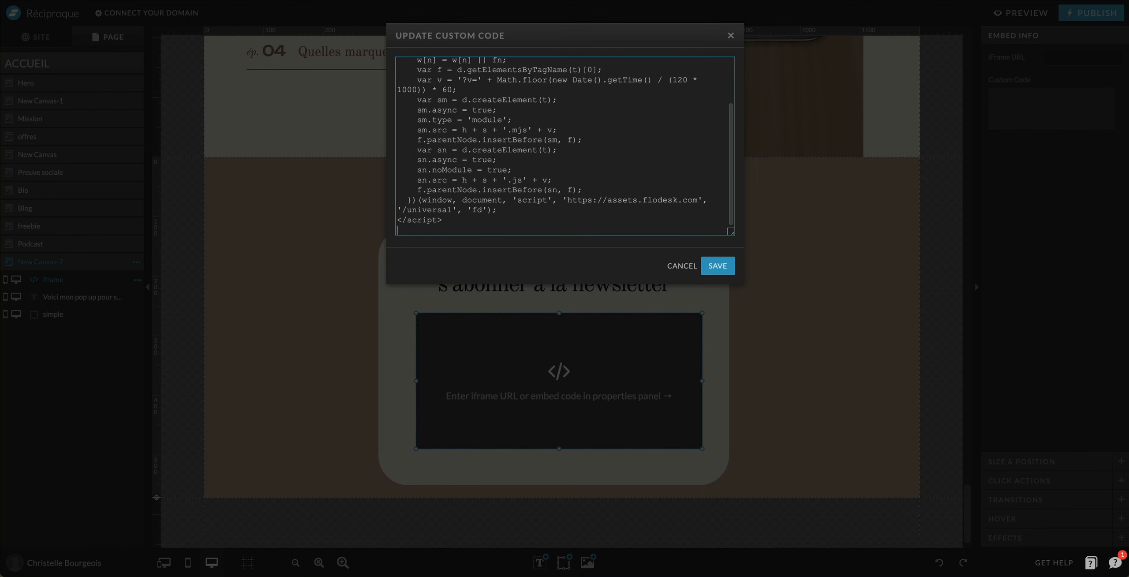
click(718, 266)
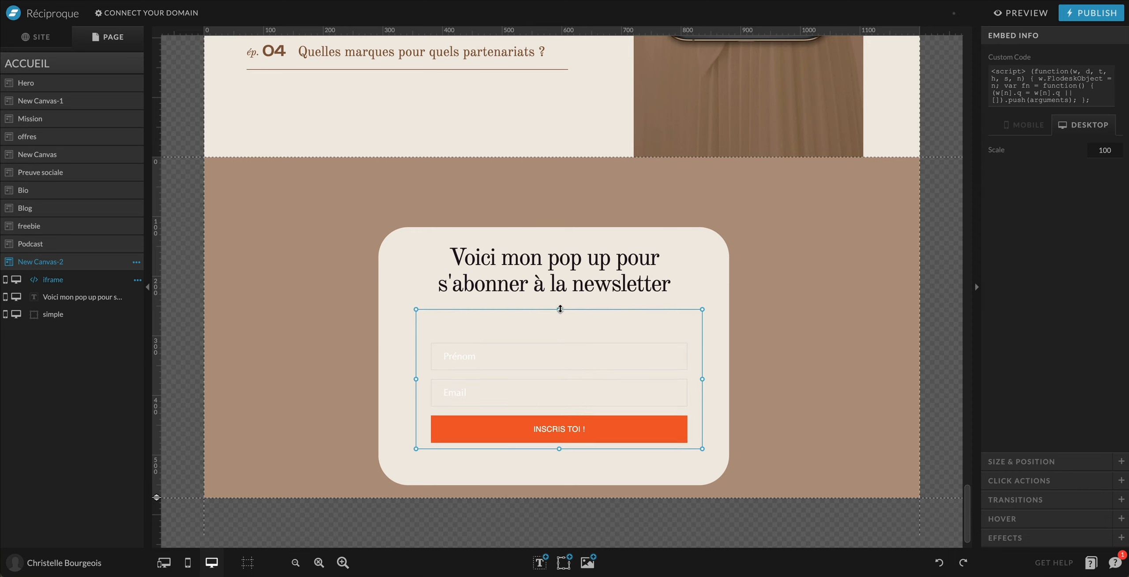
drag(561, 312, 561, 309)
drag(561, 364, 561, 358)
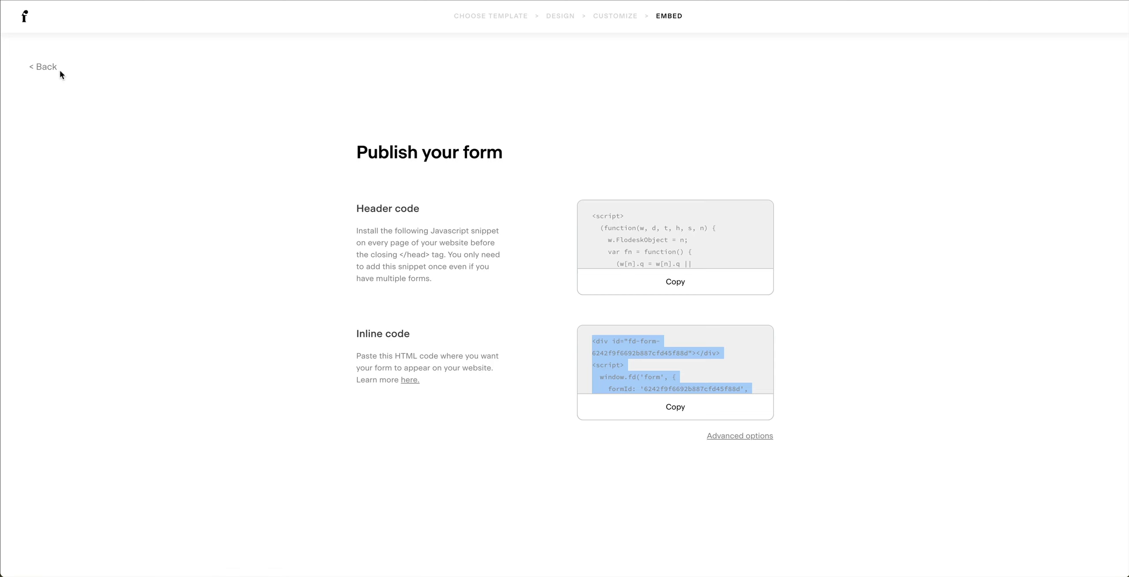
Switch to Flodesk and go back from the Embed stage to the form's Design stage
click(52, 69)
click(55, 70)
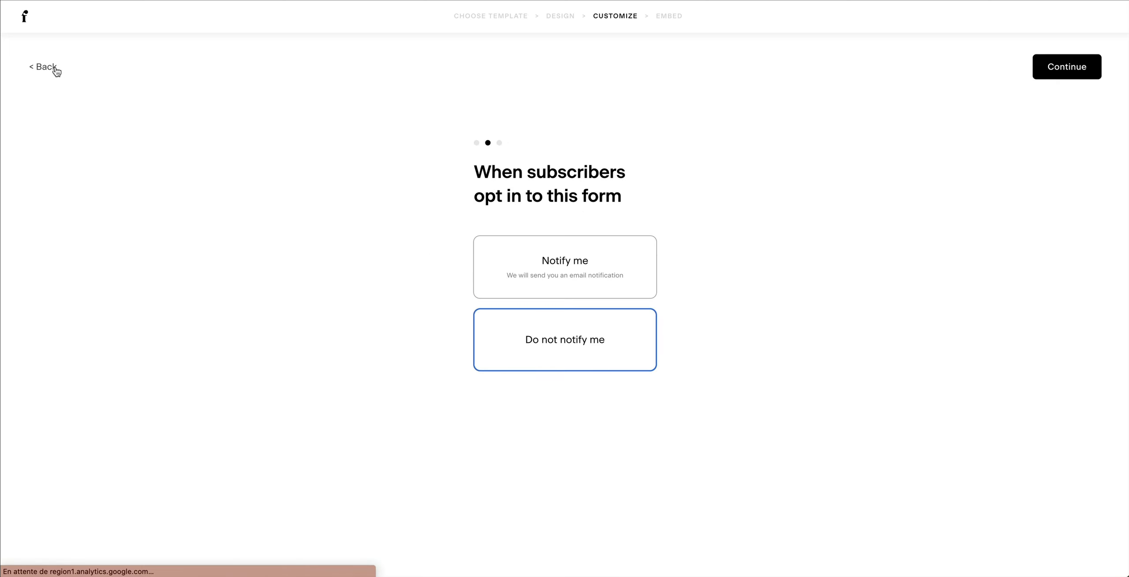
click(56, 70)
click(56, 70)
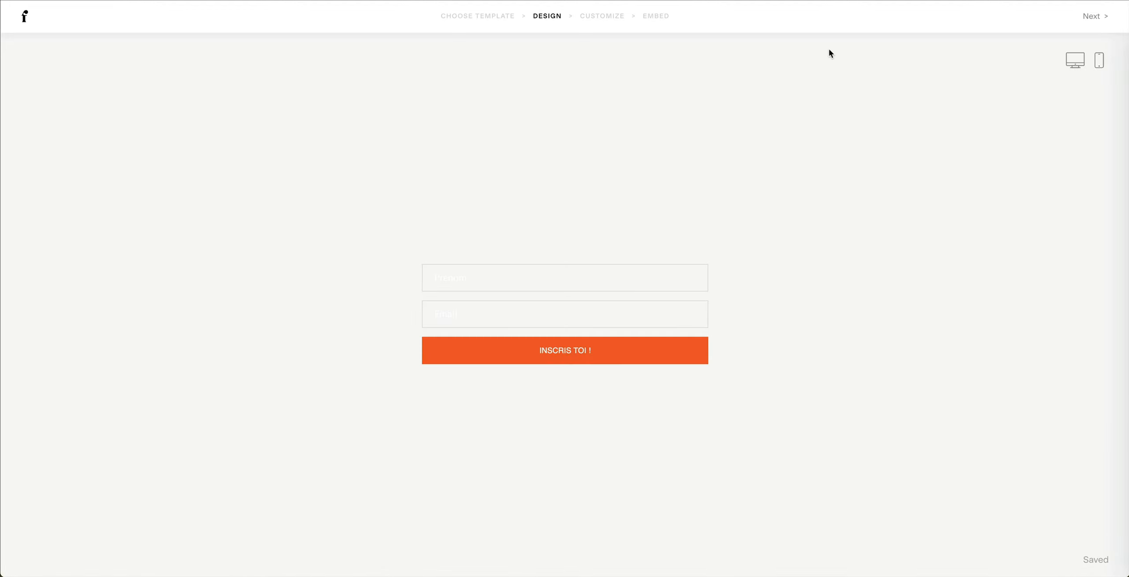
Set the border color of the form's input fields to black, #000000
click(598, 284)
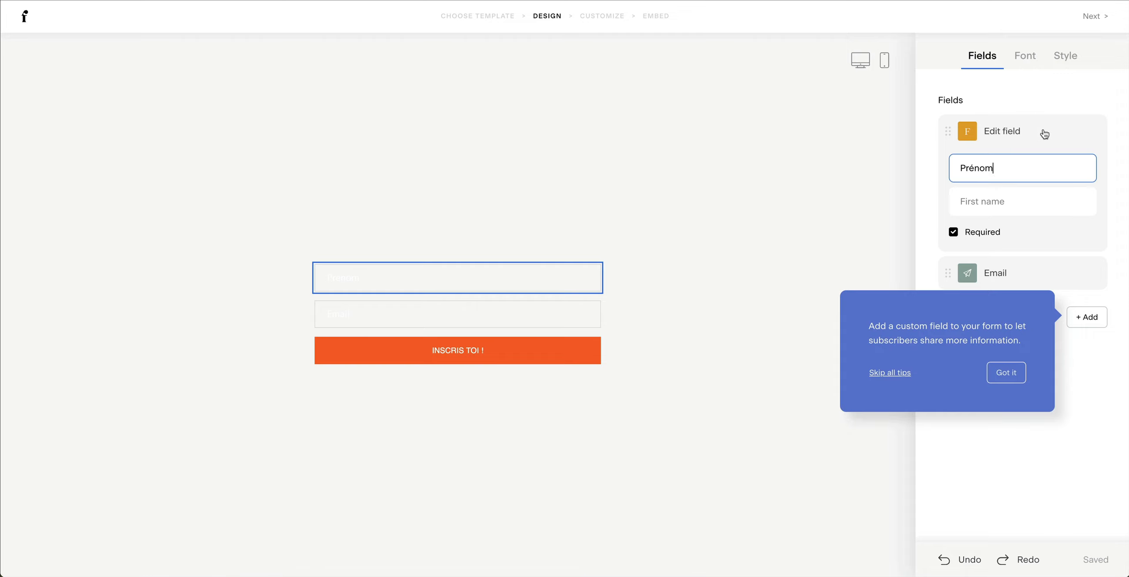
click(1007, 373)
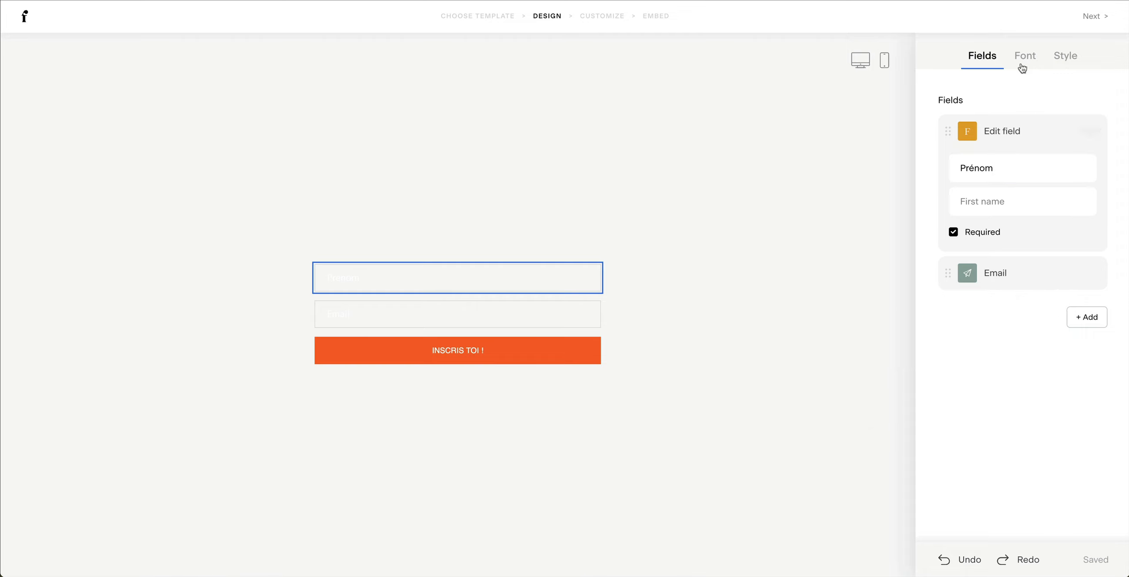
click(1074, 58)
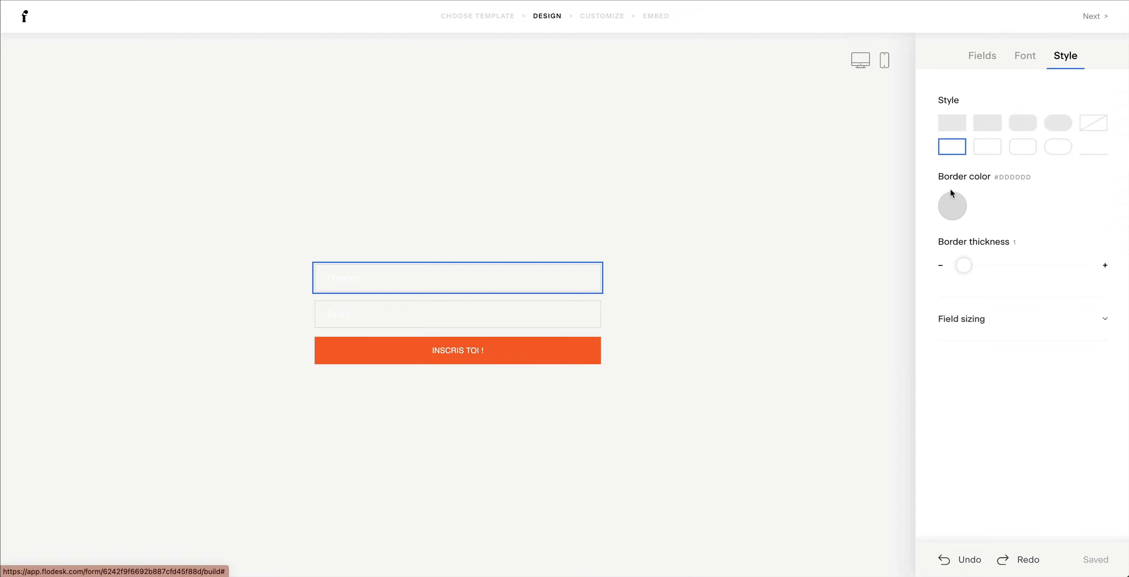
click(952, 205)
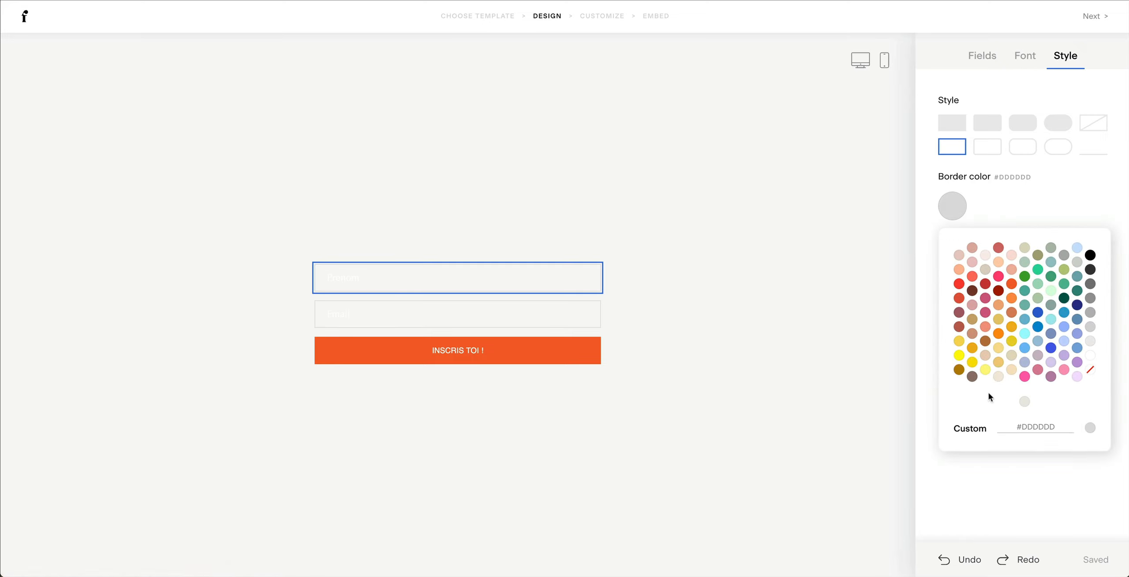
click(1090, 255)
click(1038, 196)
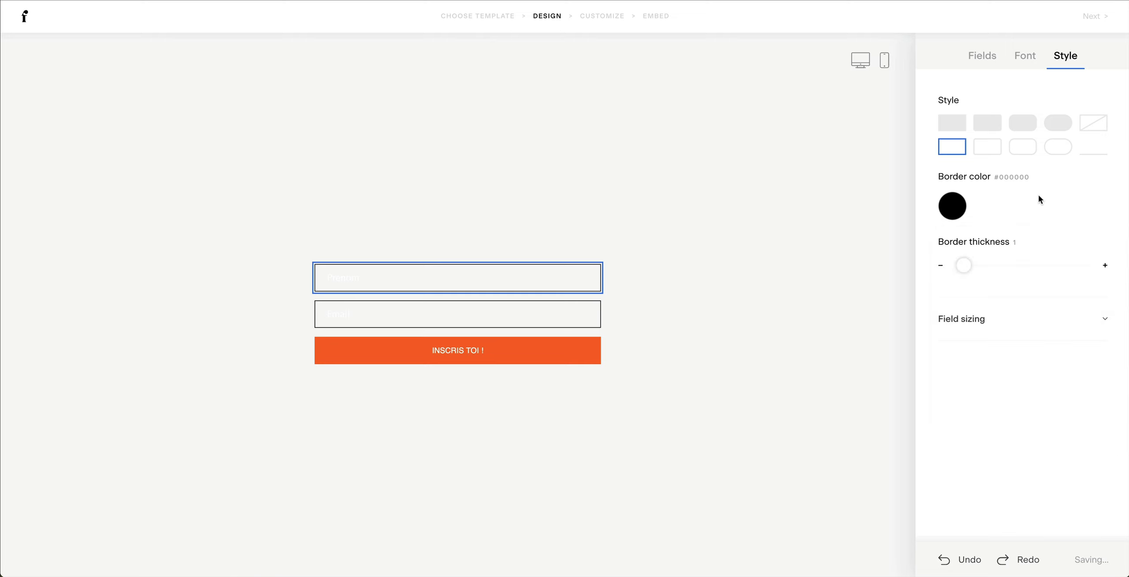
Change the font color of the form's input fields to grey #797979
click(473, 279)
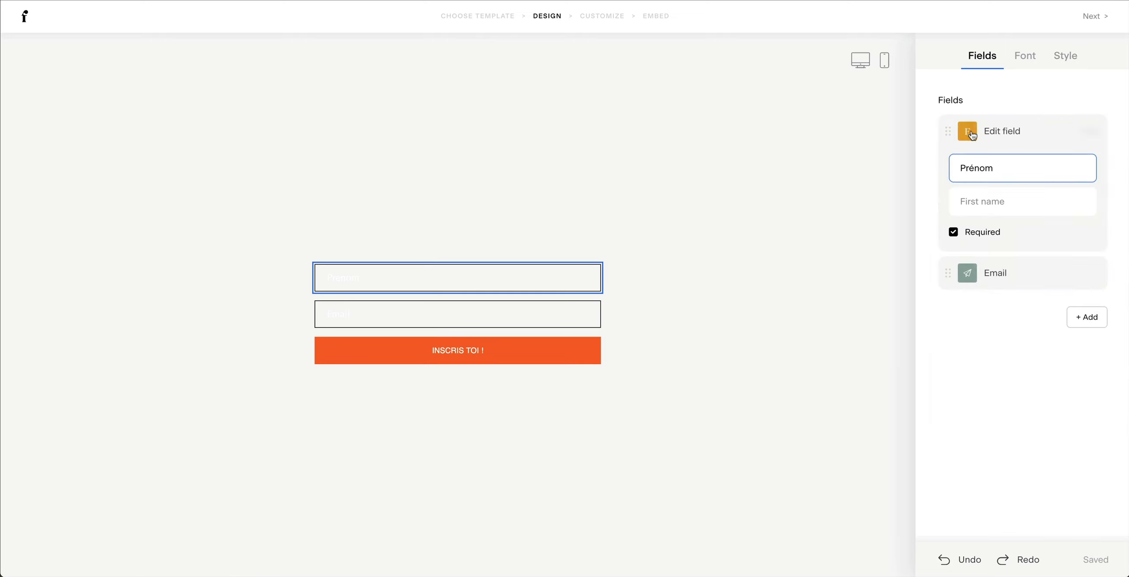
click(1025, 56)
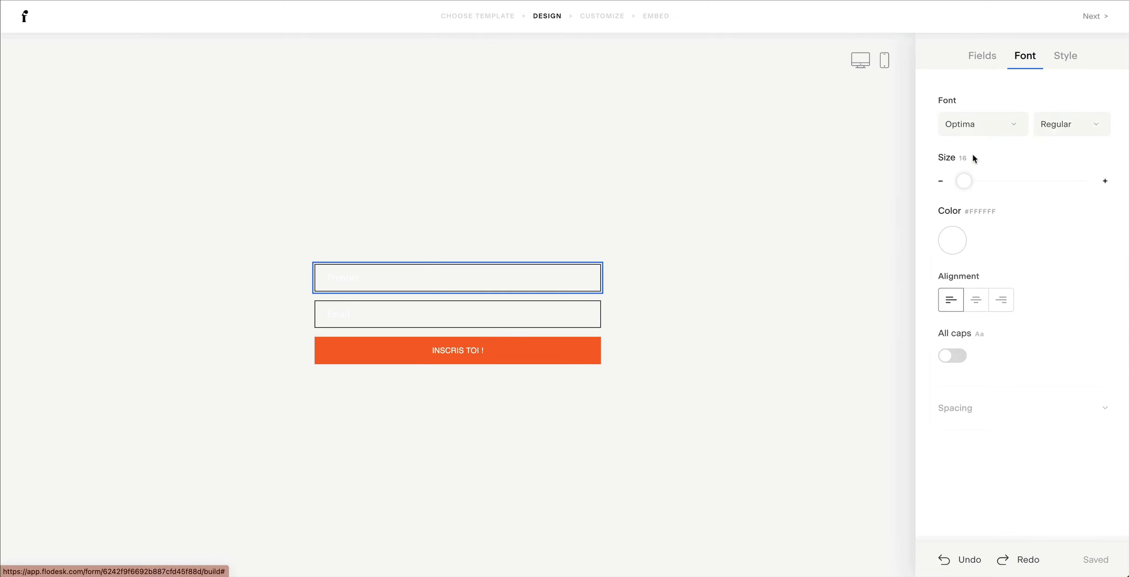
click(957, 241)
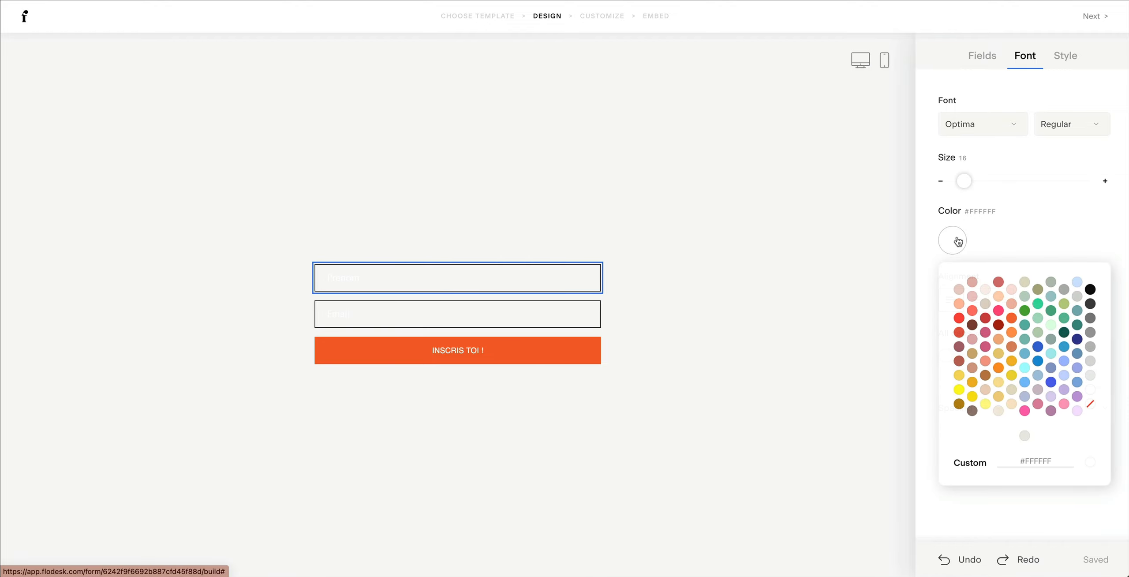
click(1090, 318)
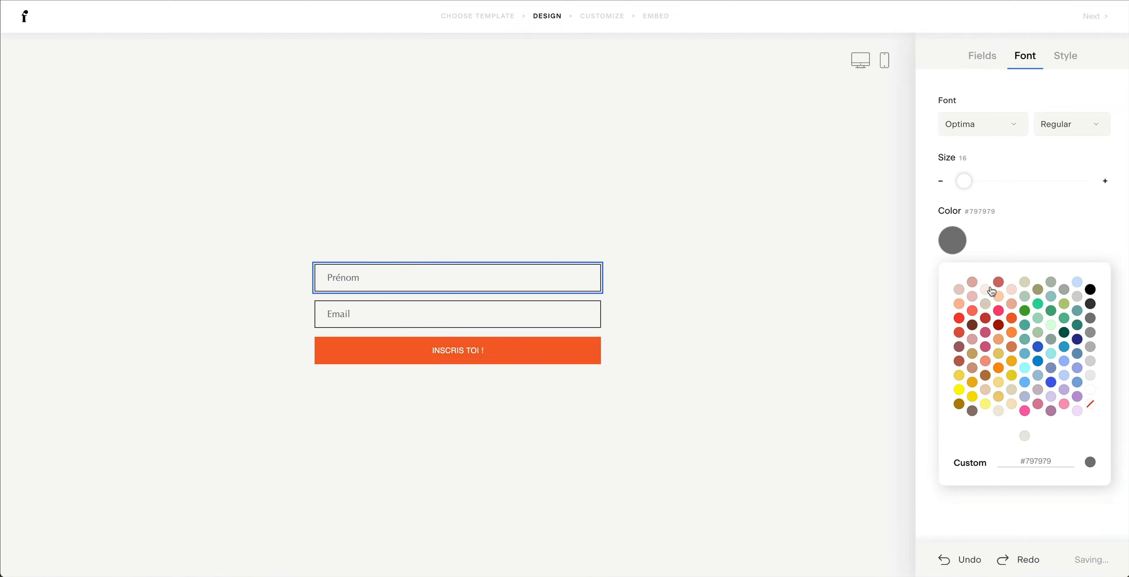
Advance the form through the Customize stage to the Embed stage and copy its header code
click(1094, 18)
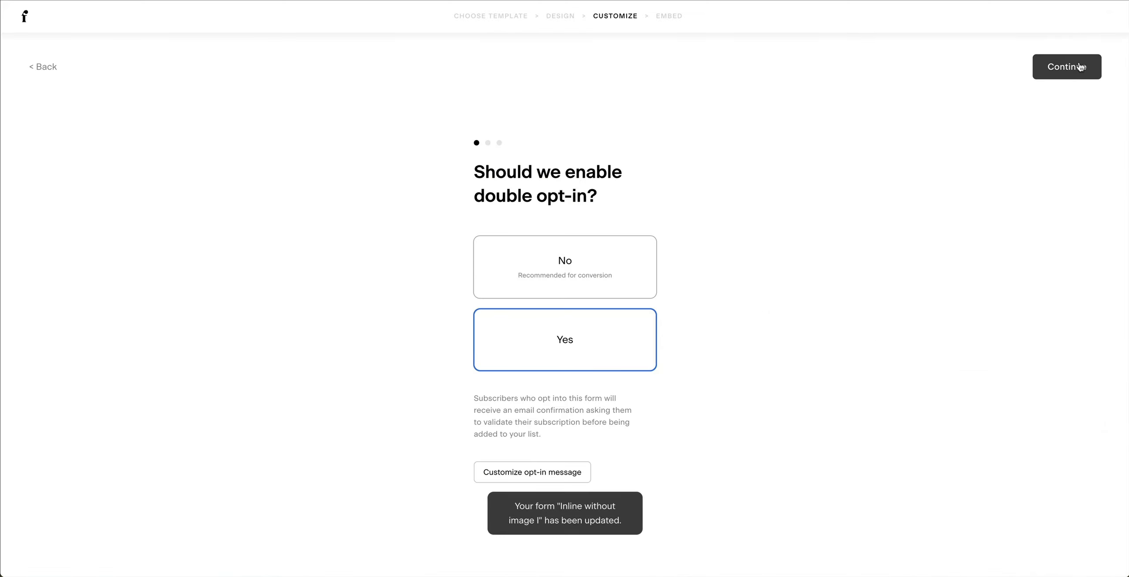
click(1080, 68)
click(1080, 68)
click(1080, 67)
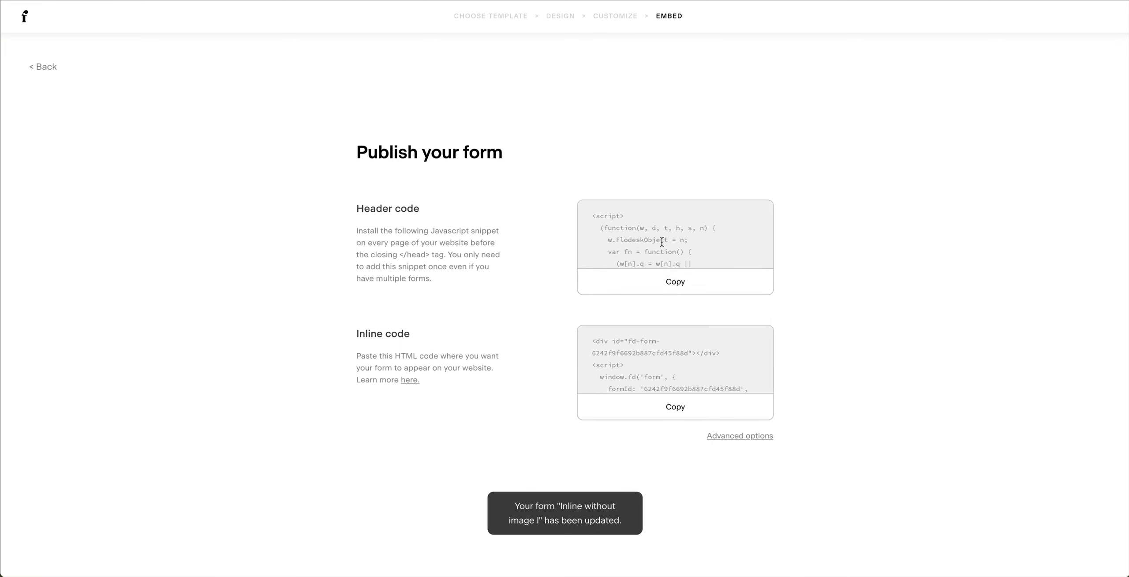
click(683, 287)
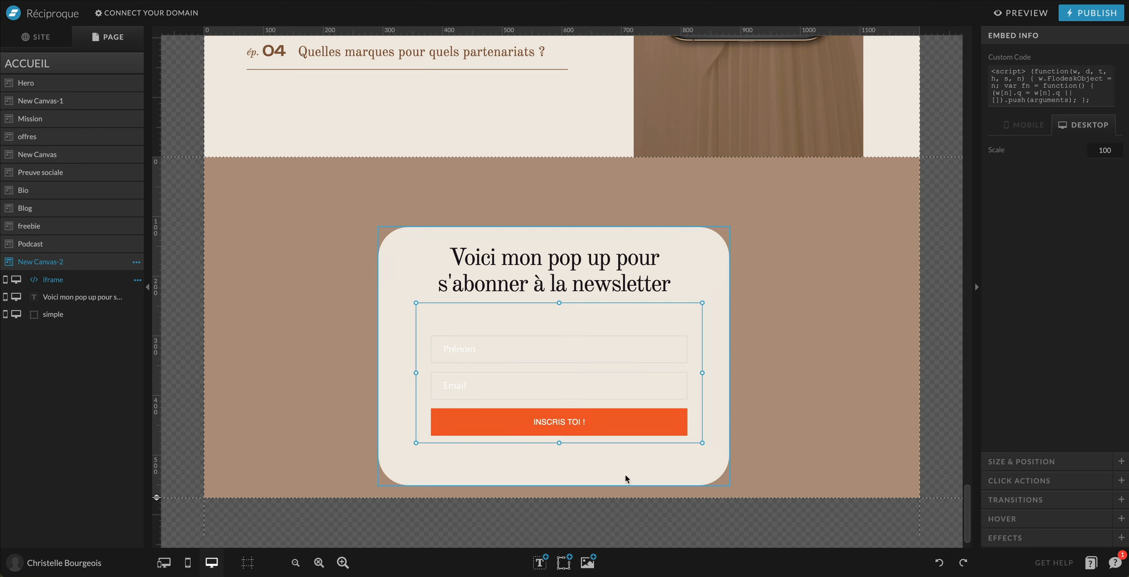
Switch to the page editor and collapse the New Canvas-2 canvas to a height of 1 px, with its canvas settings open
click(747, 316)
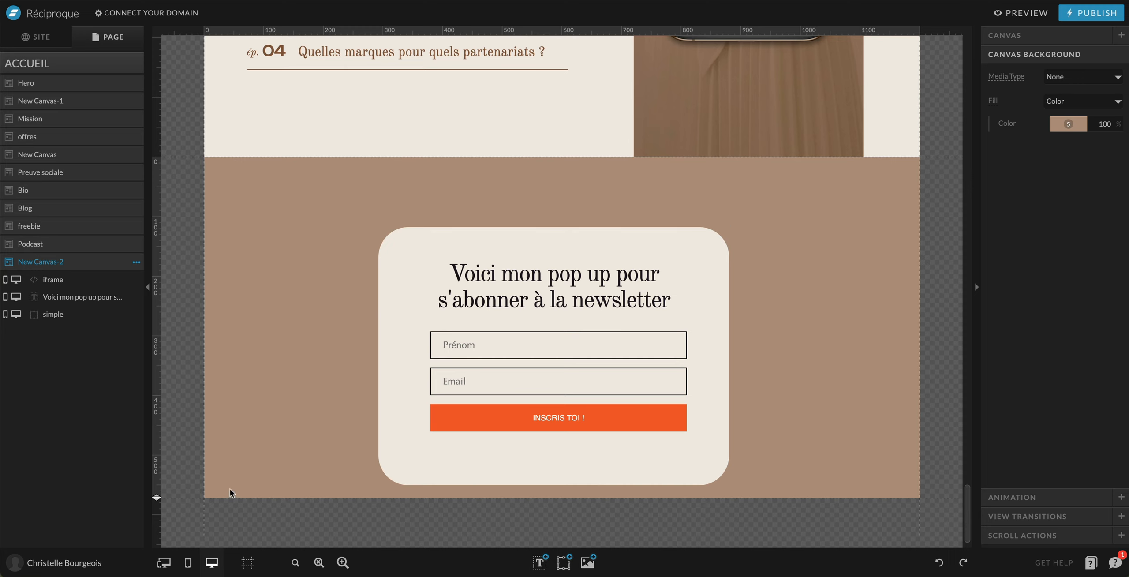
drag(156, 497, 157, 157)
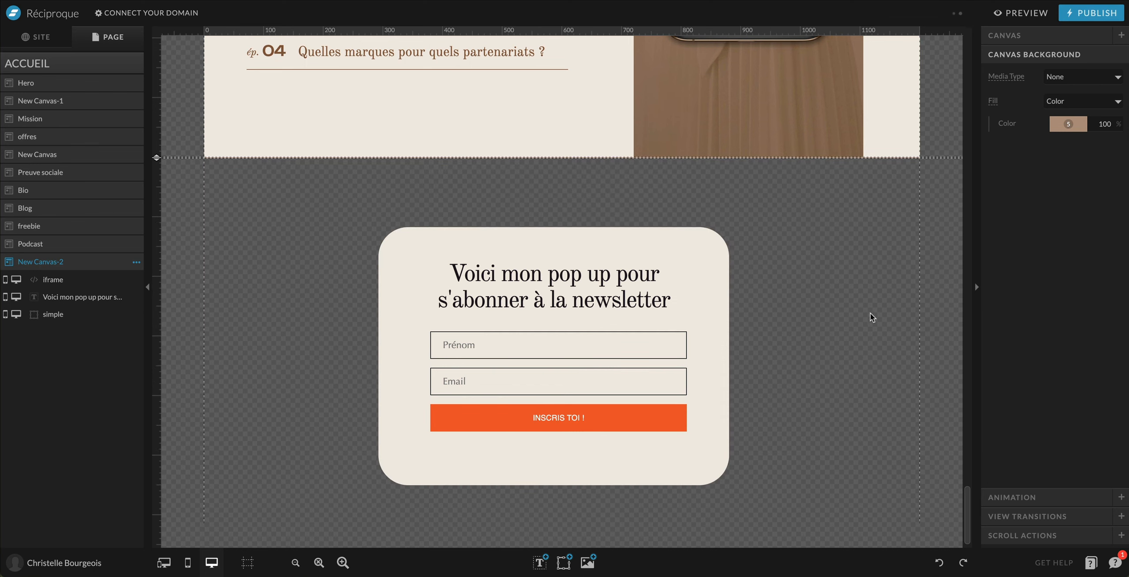
click(1041, 35)
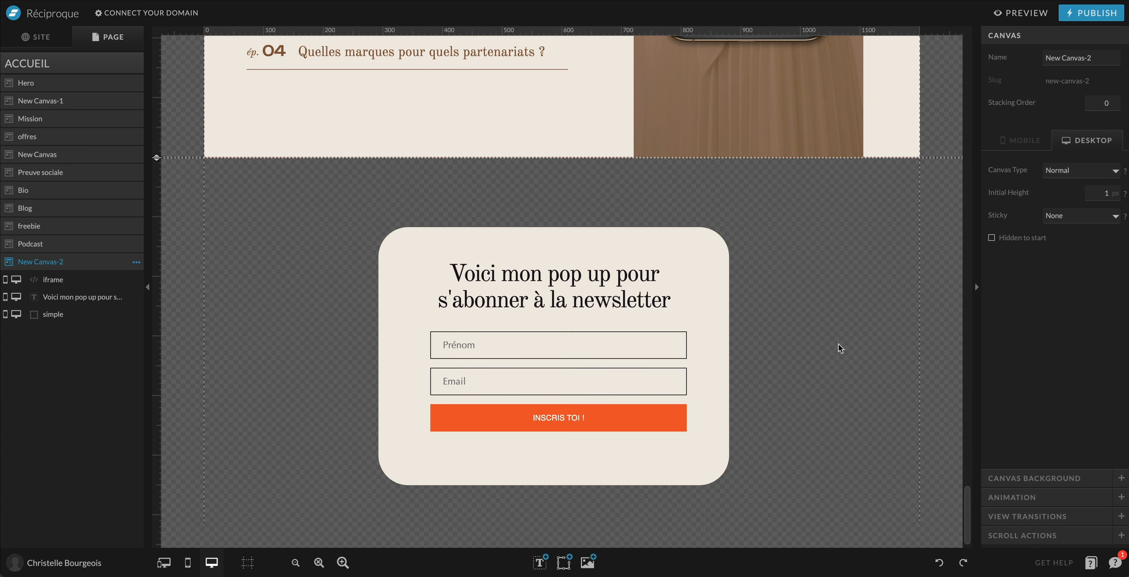
Insert an icon on the pop-up canvas and change it to the thin X
mouse_move(537, 564)
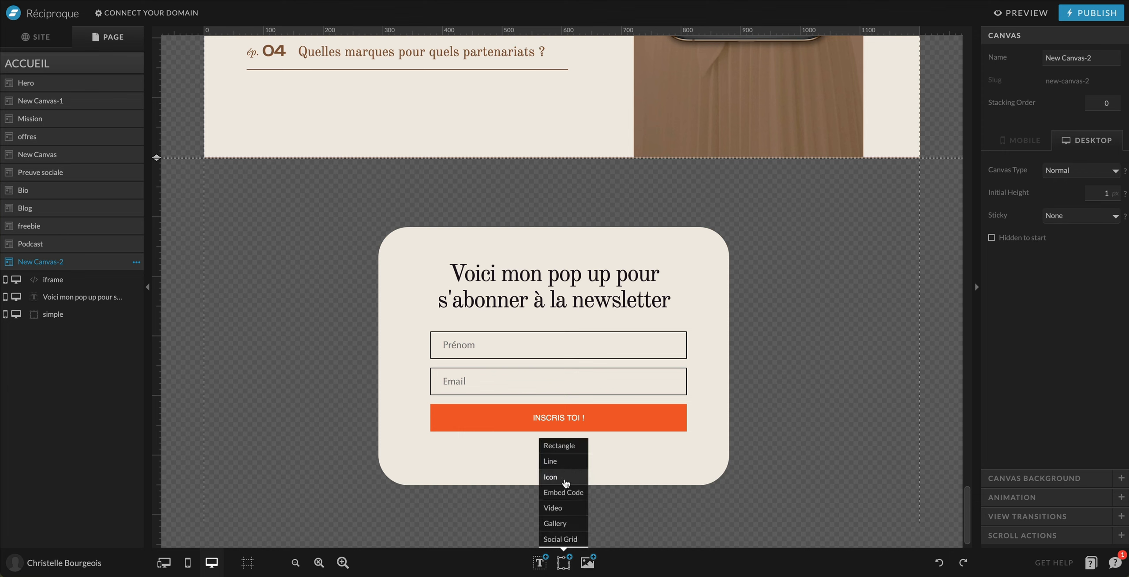
click(556, 477)
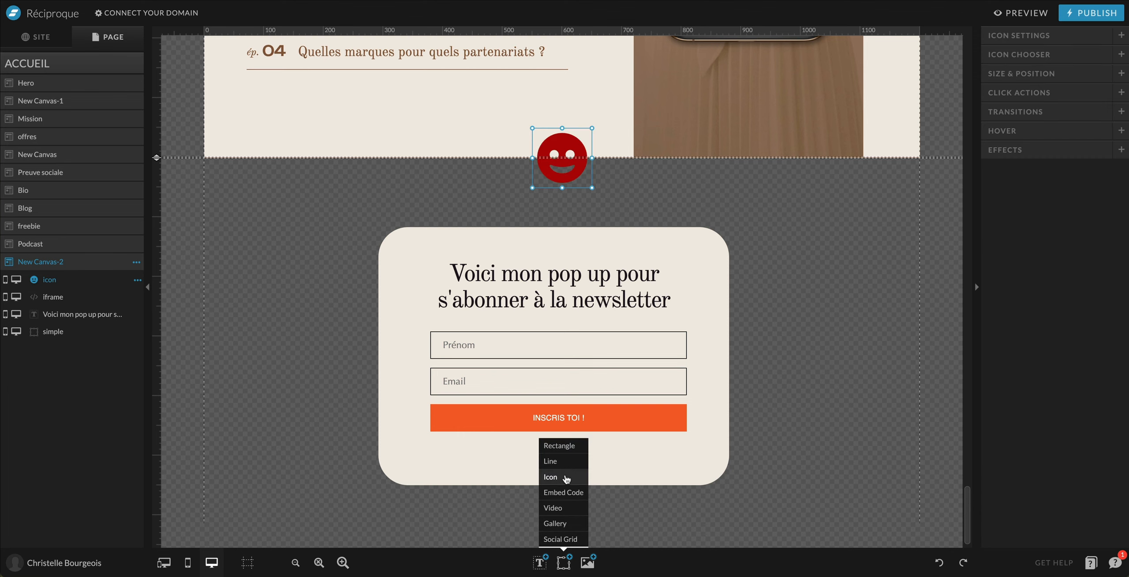
click(1037, 37)
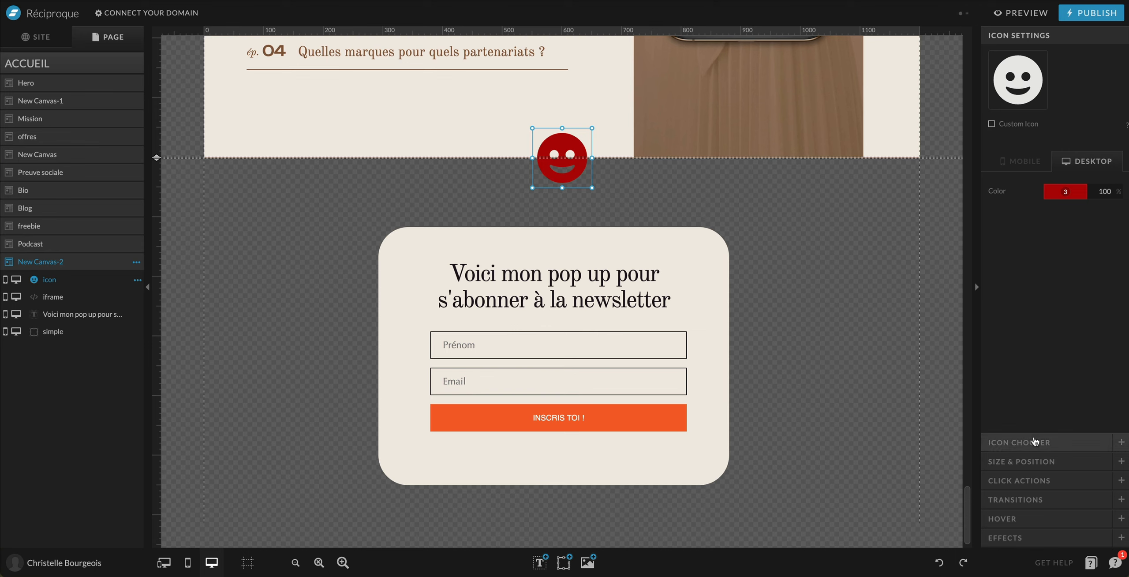
click(1019, 439)
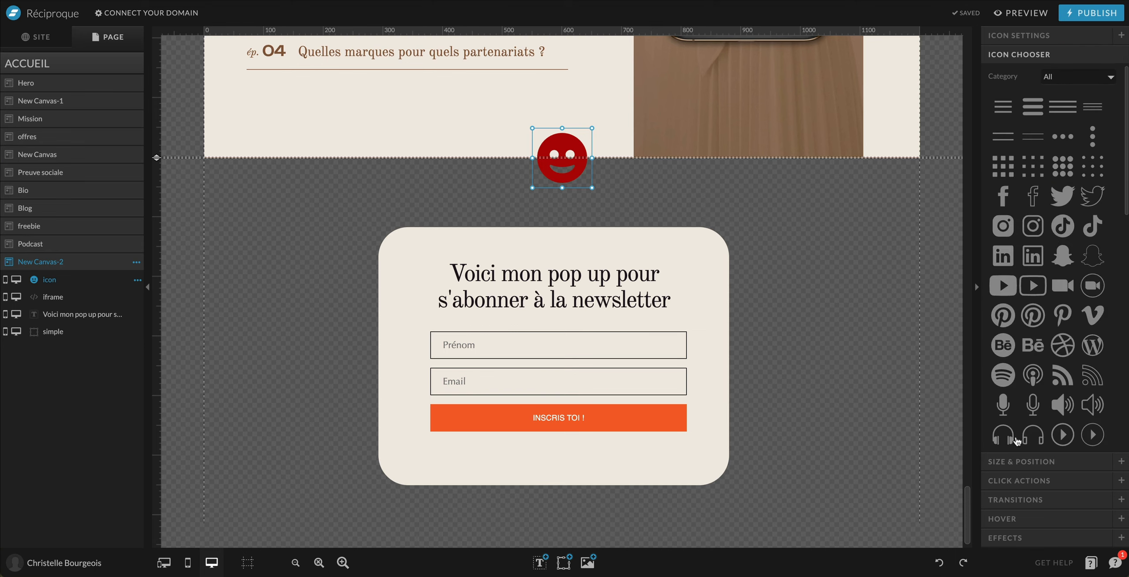
scroll(1053, 295, down, 5)
scroll(1053, 294, down, 8)
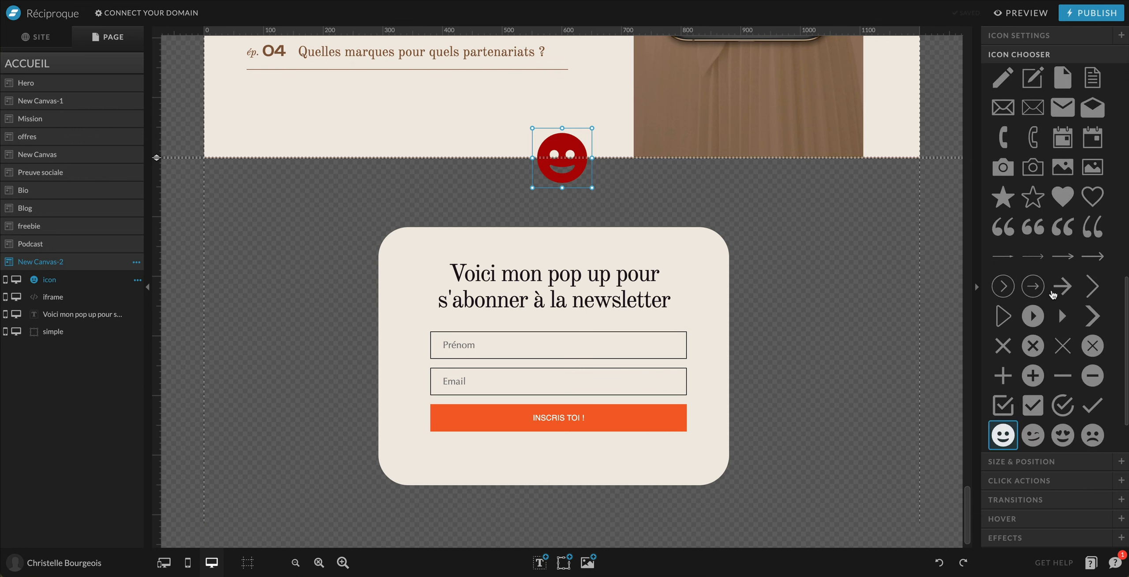
click(1068, 322)
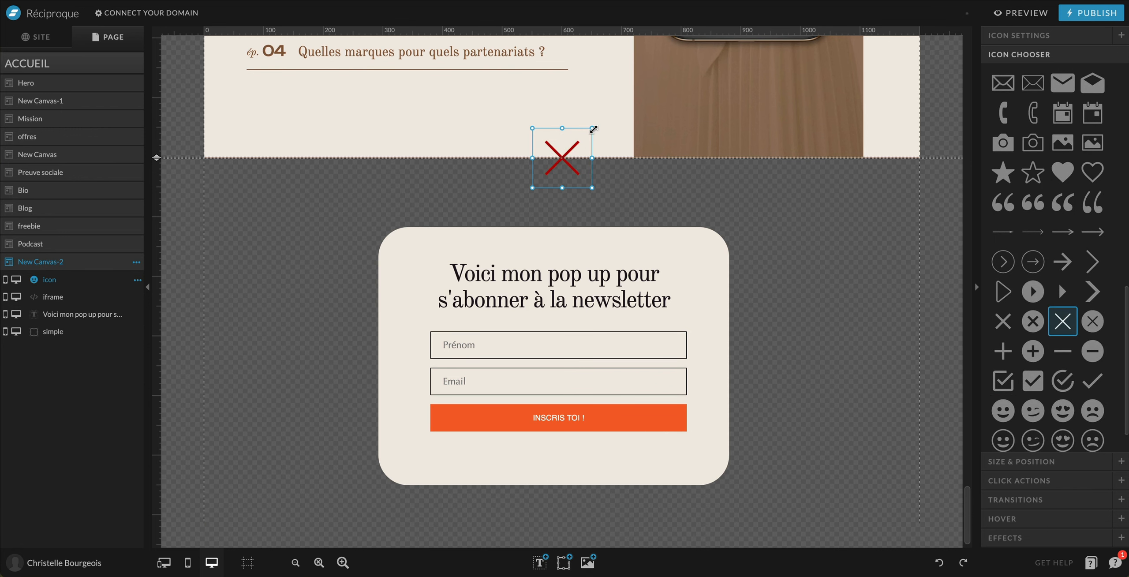
Shrink the X icon into the rounded rectangle's upper-right corner and recolor it with black palette color 1
drag(593, 129, 702, 265)
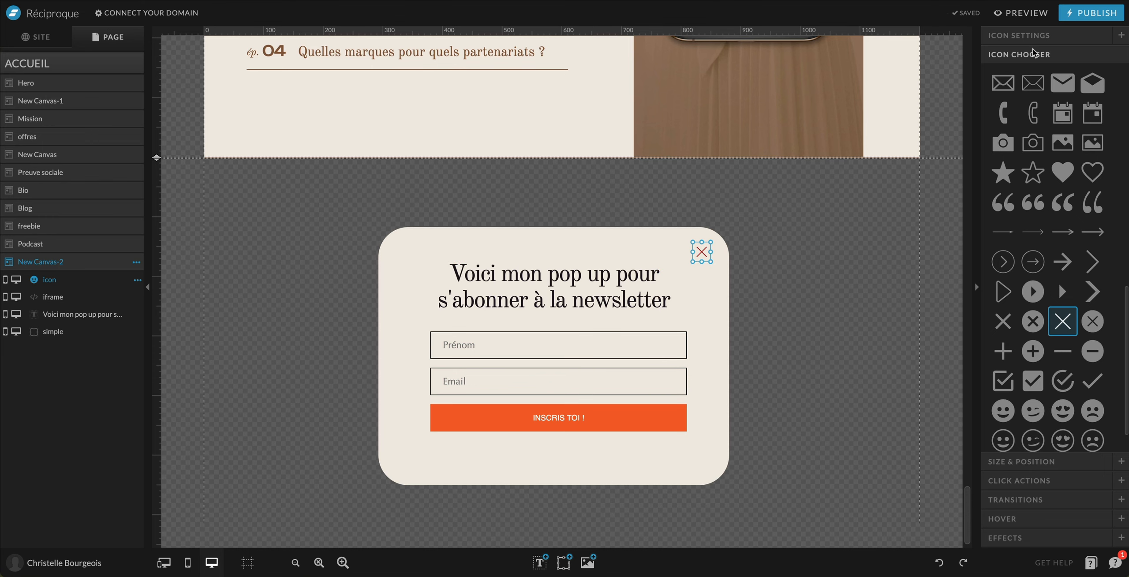
click(1034, 35)
click(1065, 191)
click(1027, 233)
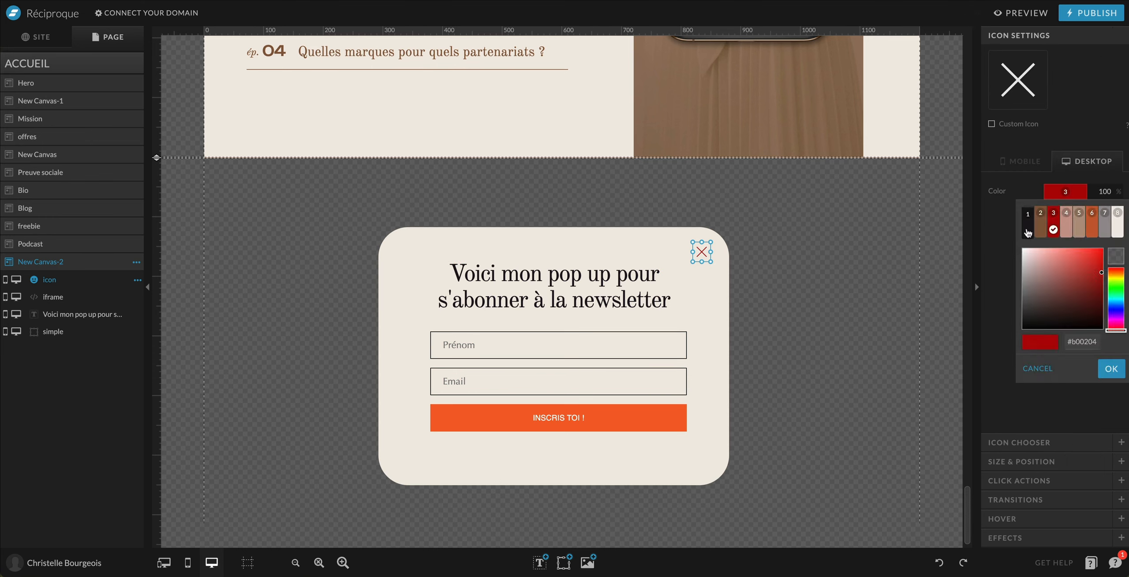
click(722, 304)
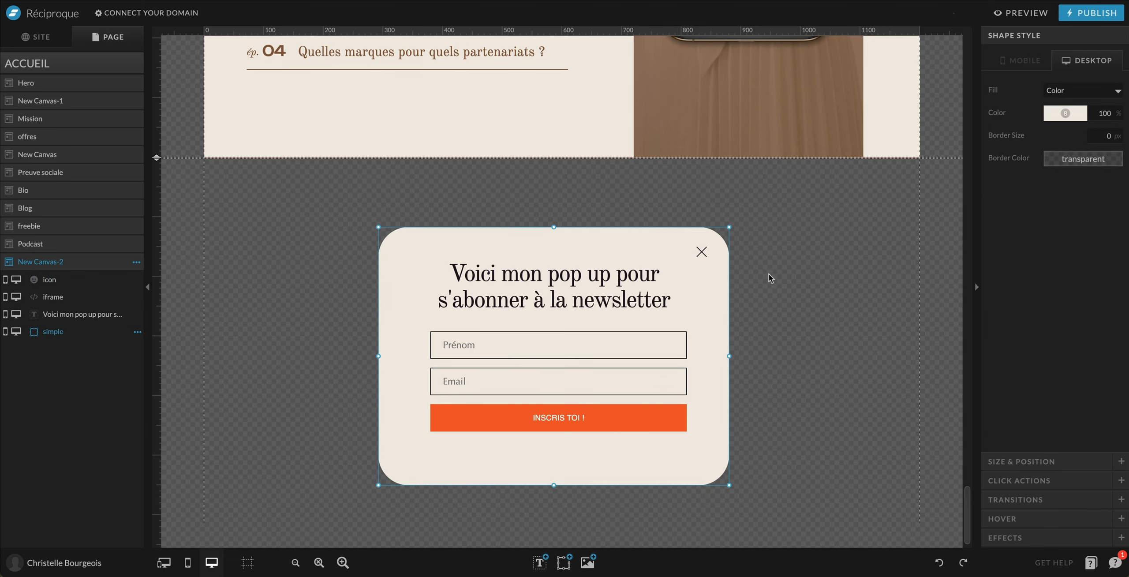
Add a Hide Canvas click action targeting This Canvas to the X icon
scroll(779, 272, down, 1)
click(704, 239)
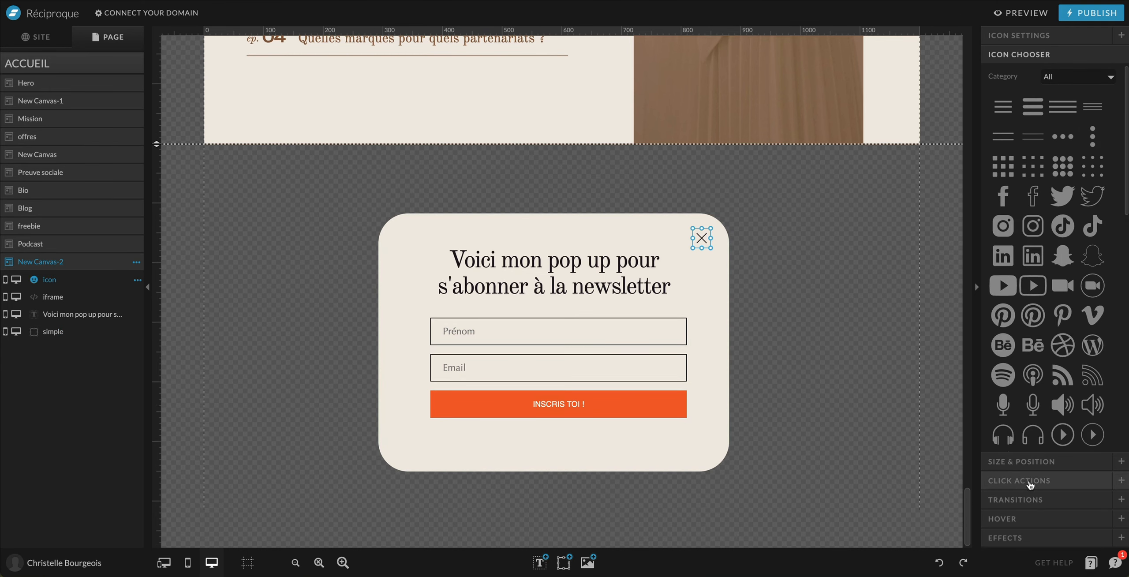
click(1030, 482)
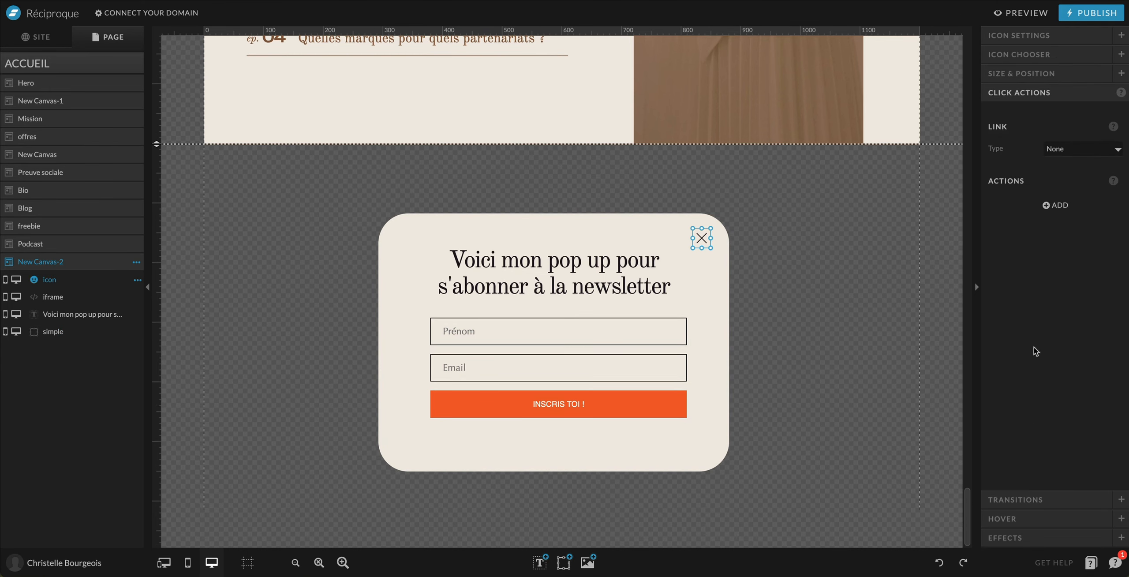
click(1057, 201)
click(1069, 226)
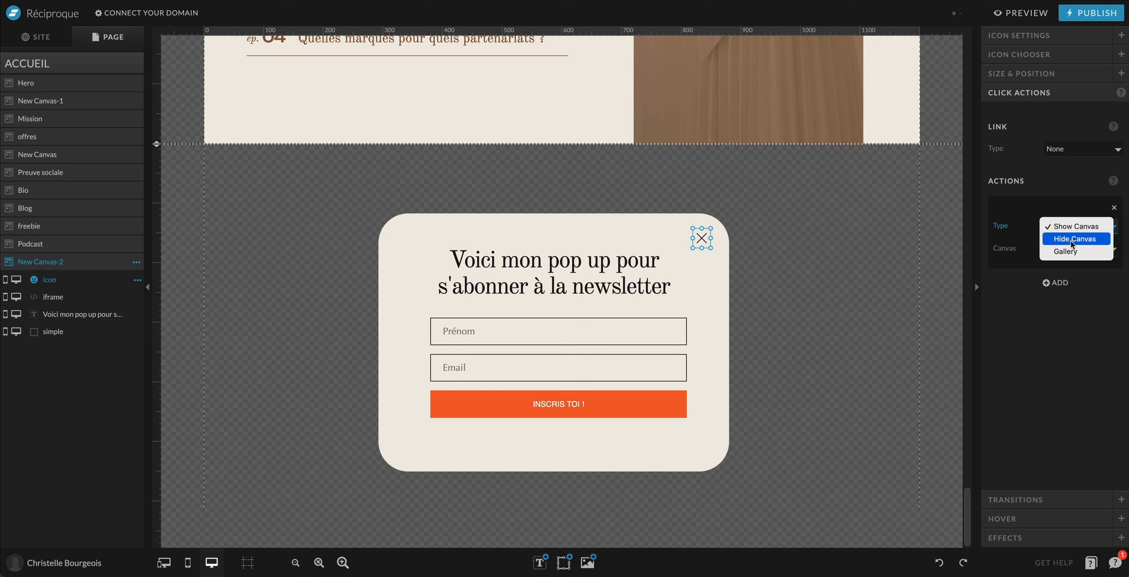
click(1076, 239)
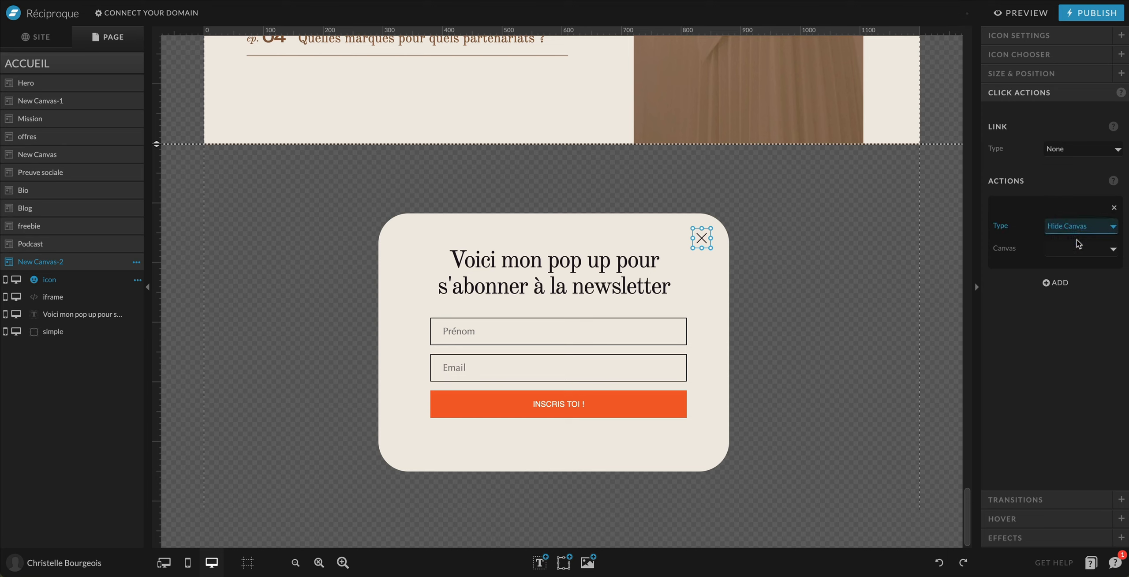
click(1088, 250)
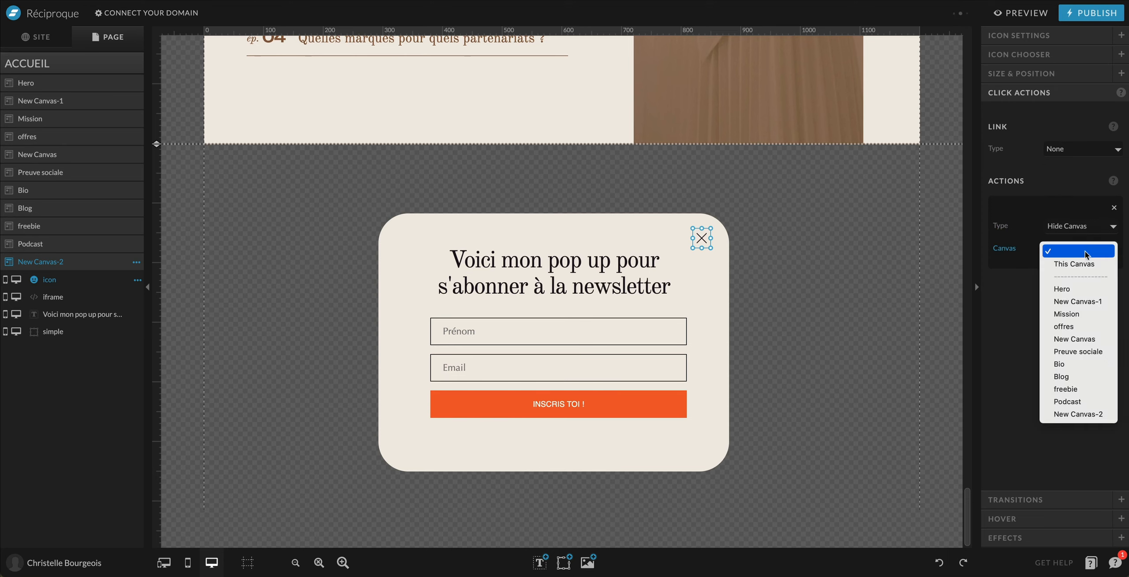
click(1087, 264)
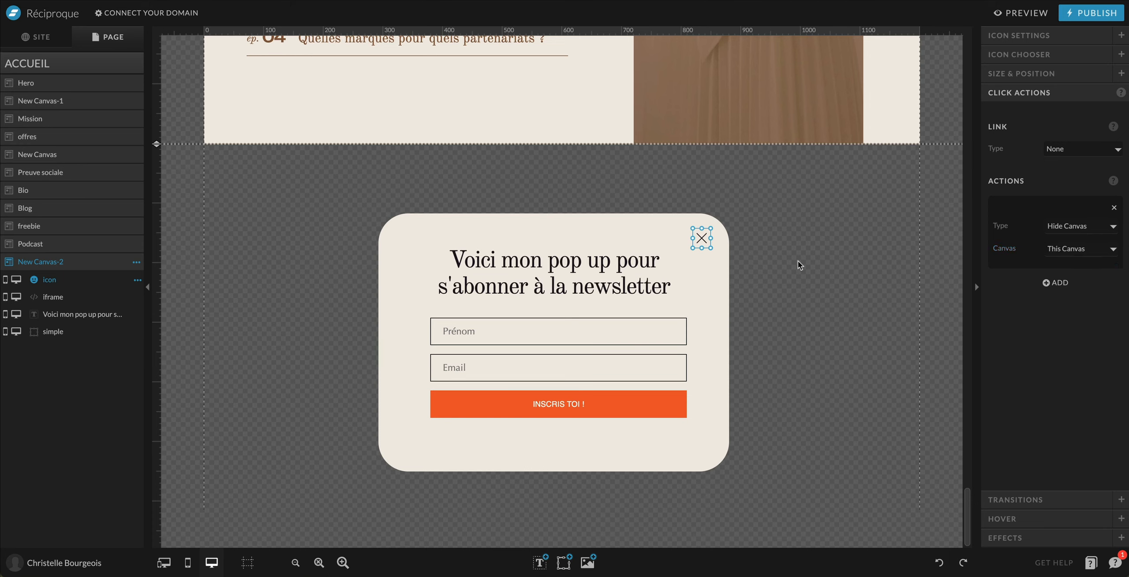
Name the canvas "pop up", make it sticky at Top and hidden to start, and set its stacking order to 6
click(884, 435)
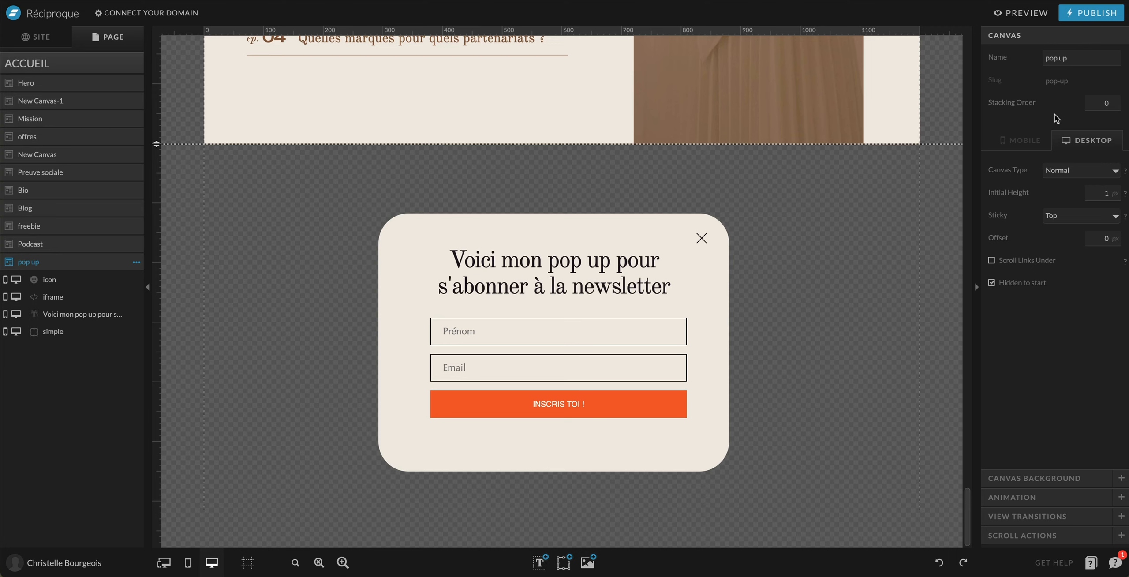
click(1104, 103)
text(6)
key(Return)
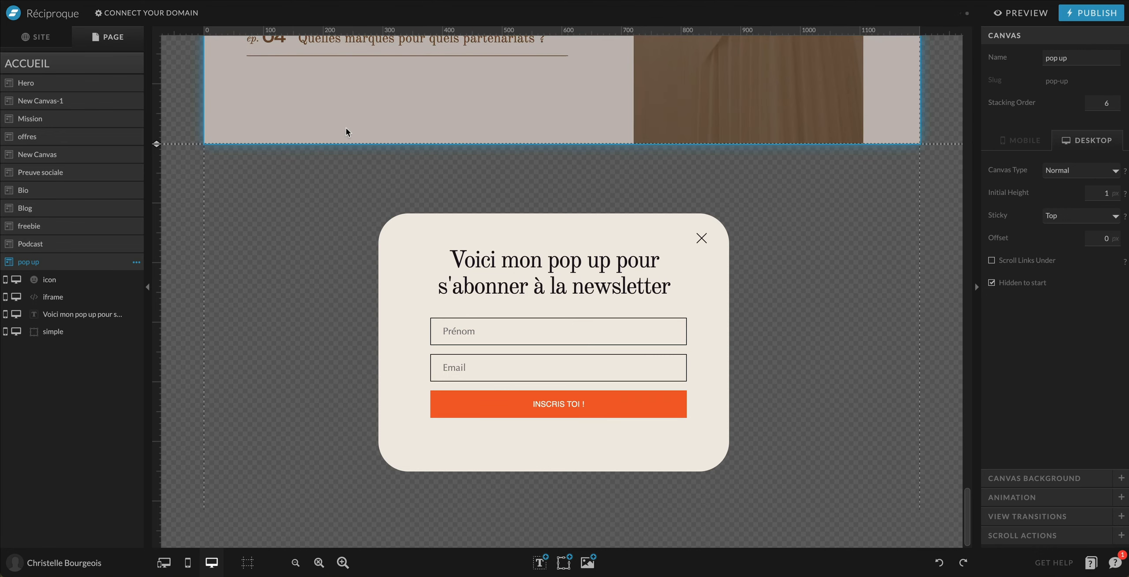
scroll(345, 126, up, 3)
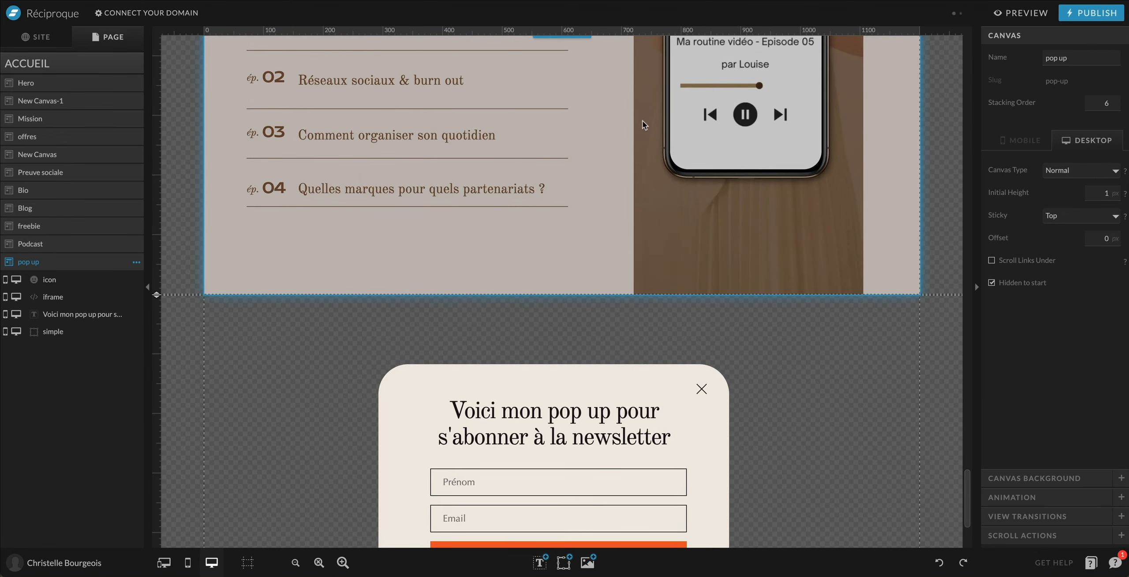
scroll(689, 410, down, 3)
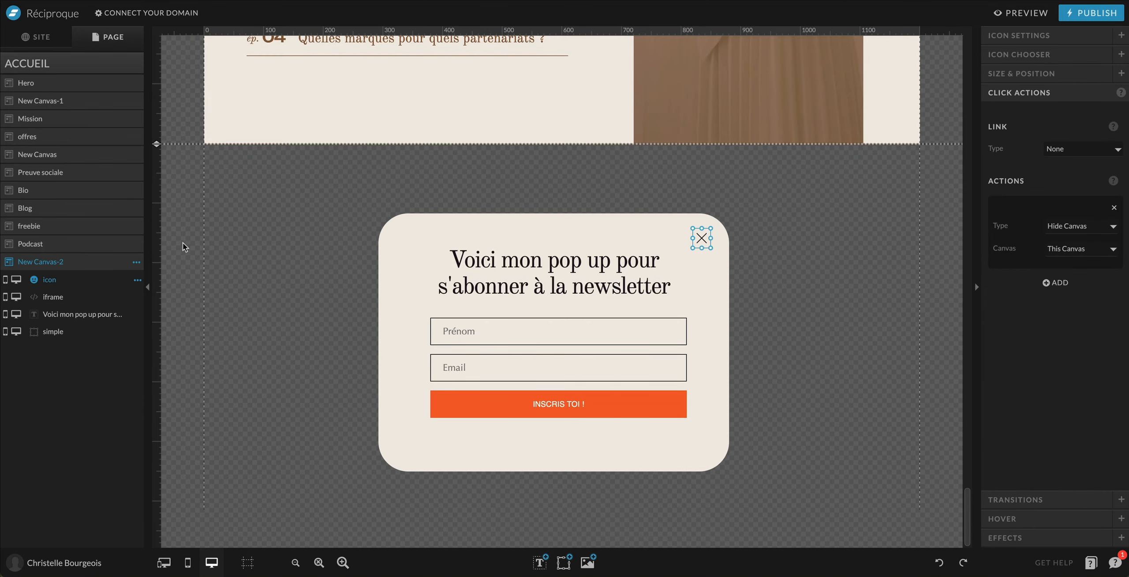
Make the New Canvas-2 pop-up canvas hidden to start and sticky at Top
click(96, 244)
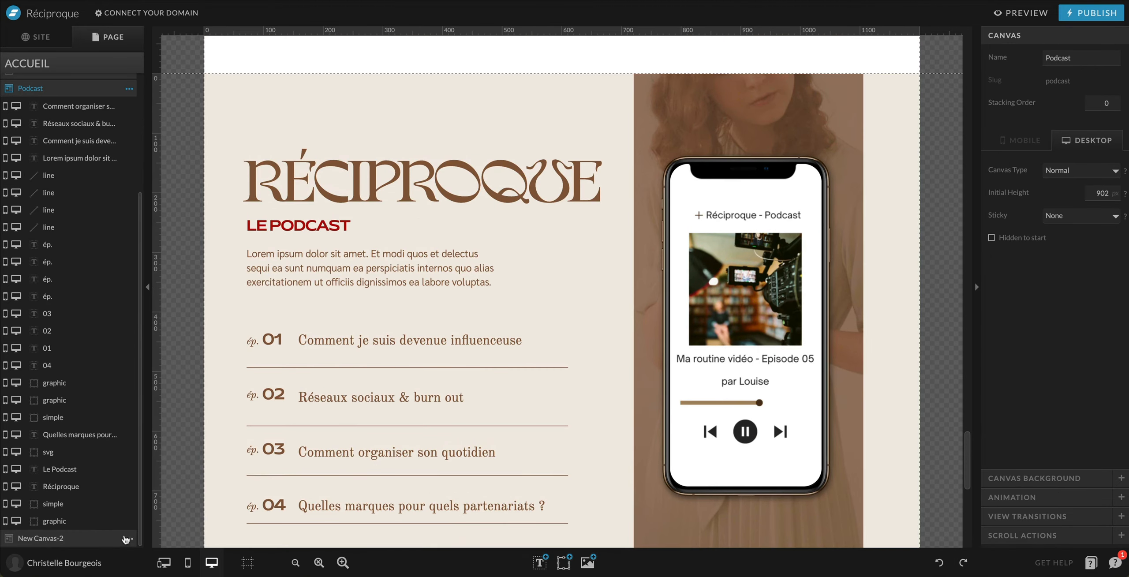
click(85, 539)
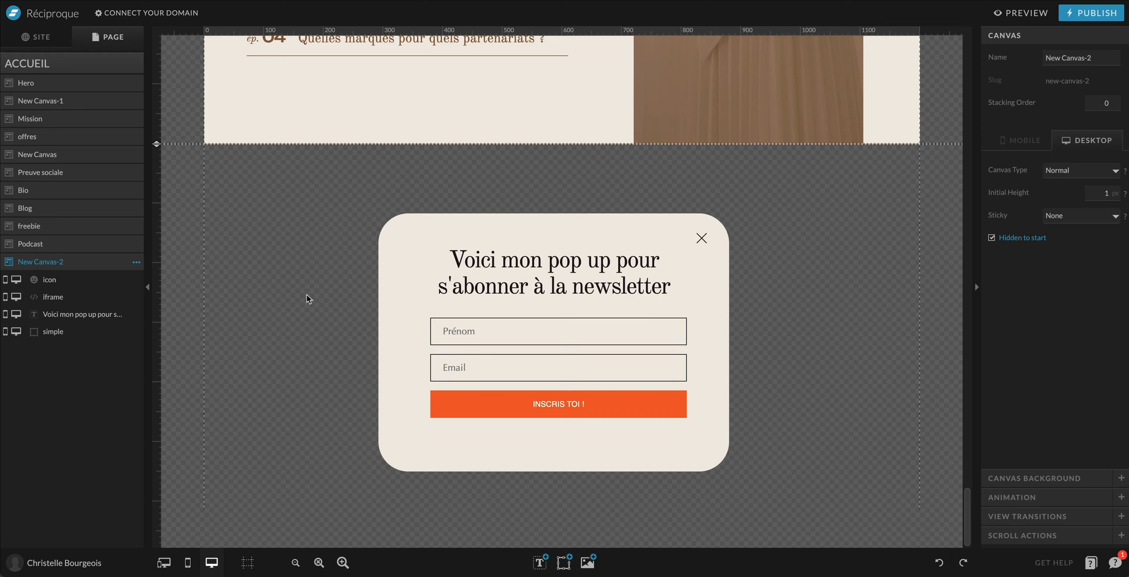
click(1063, 218)
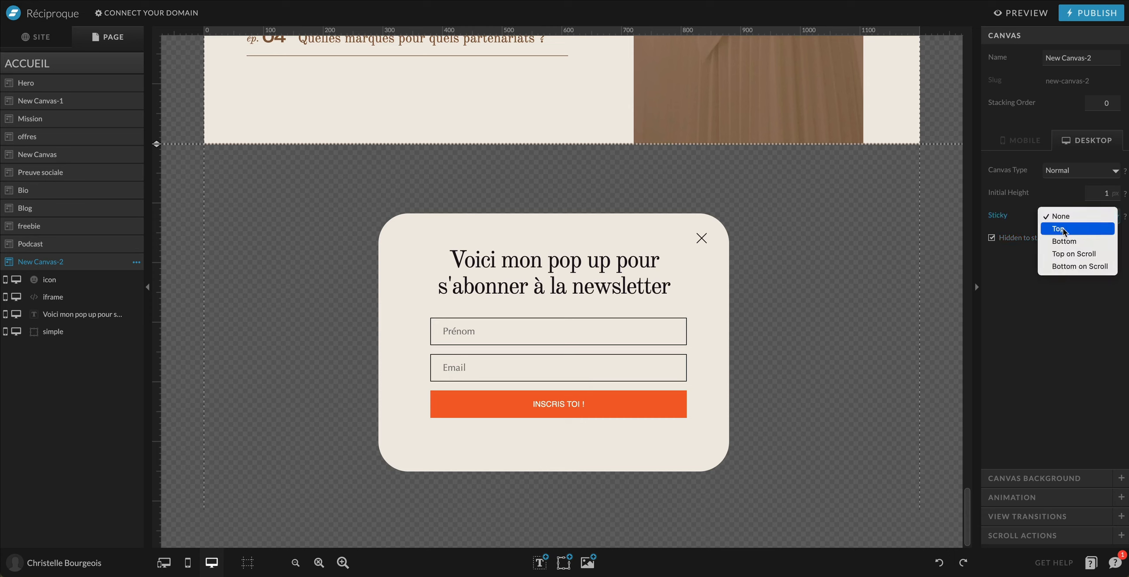
click(1063, 229)
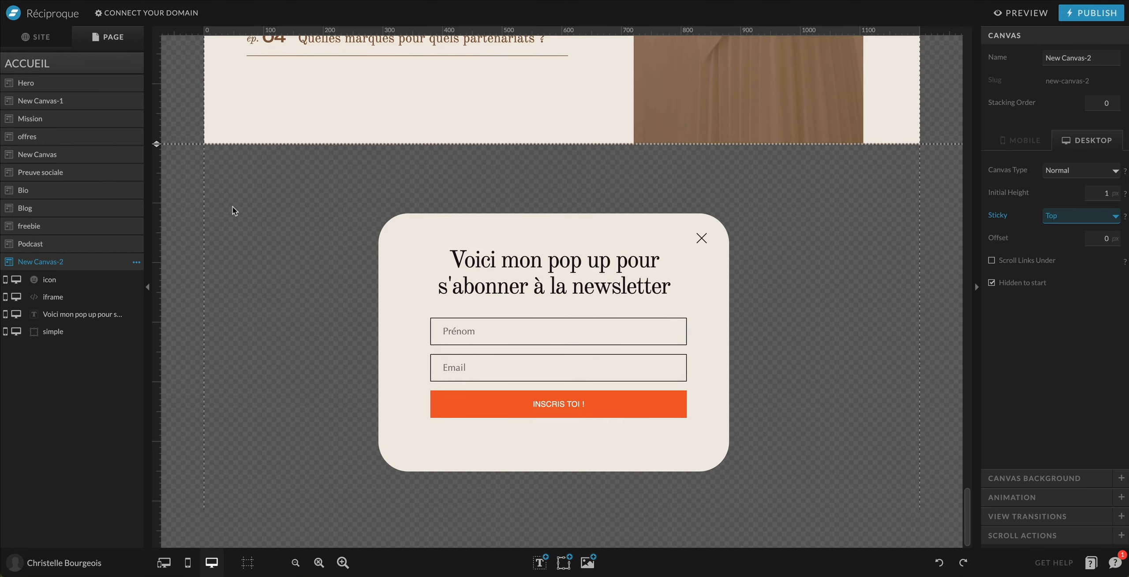
Rename the New Canvas-2 canvas to "pop up" and save the new name
click(136, 261)
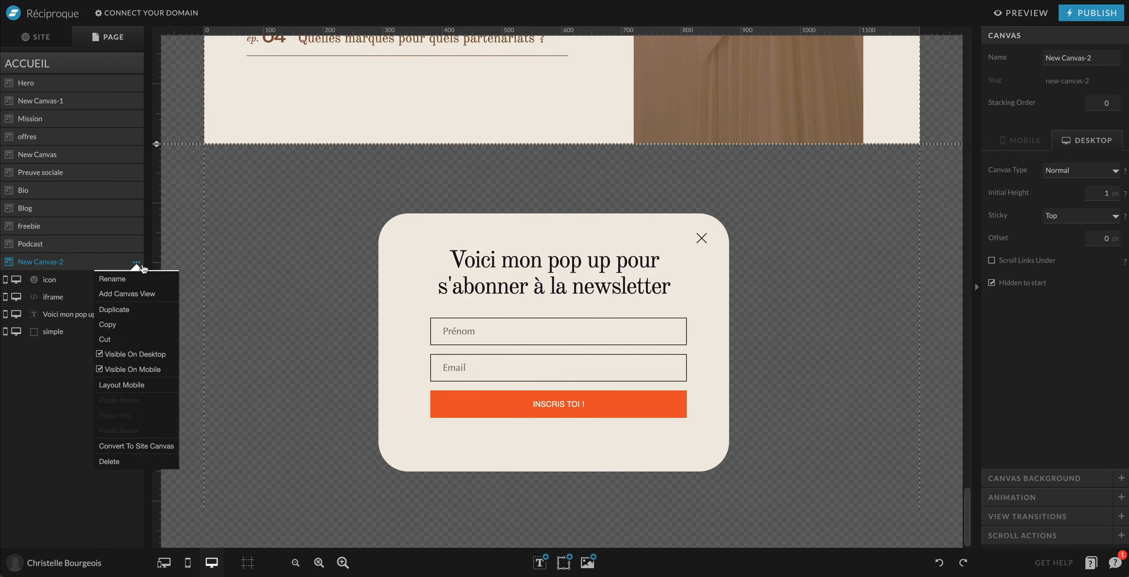
click(140, 279)
text(pop)
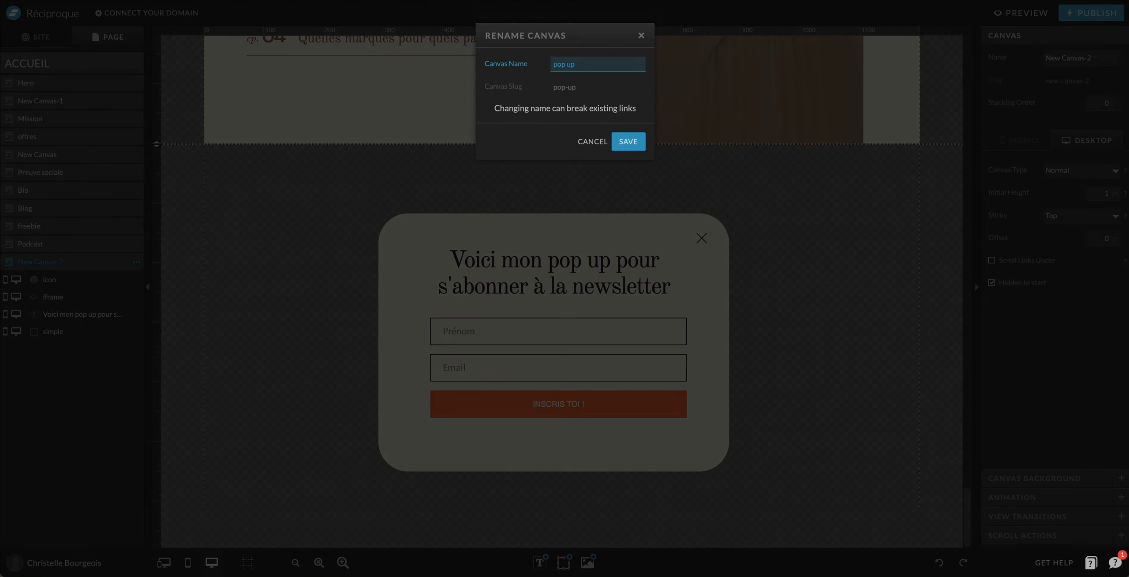
text( up)
click(628, 141)
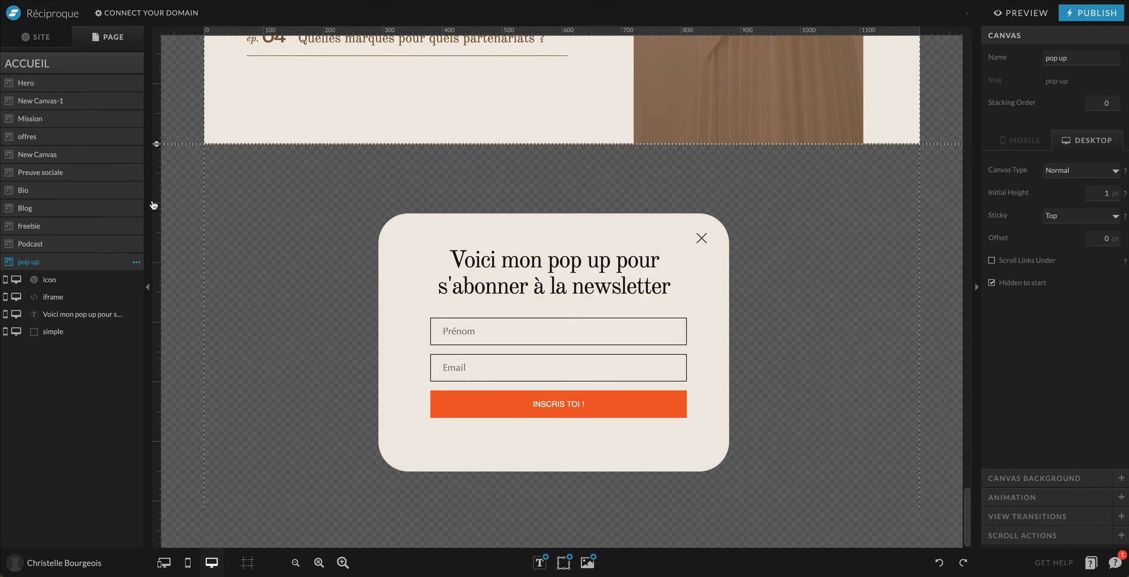
Add a scroll action to the Mission canvas
scroll(397, 162, up, 15)
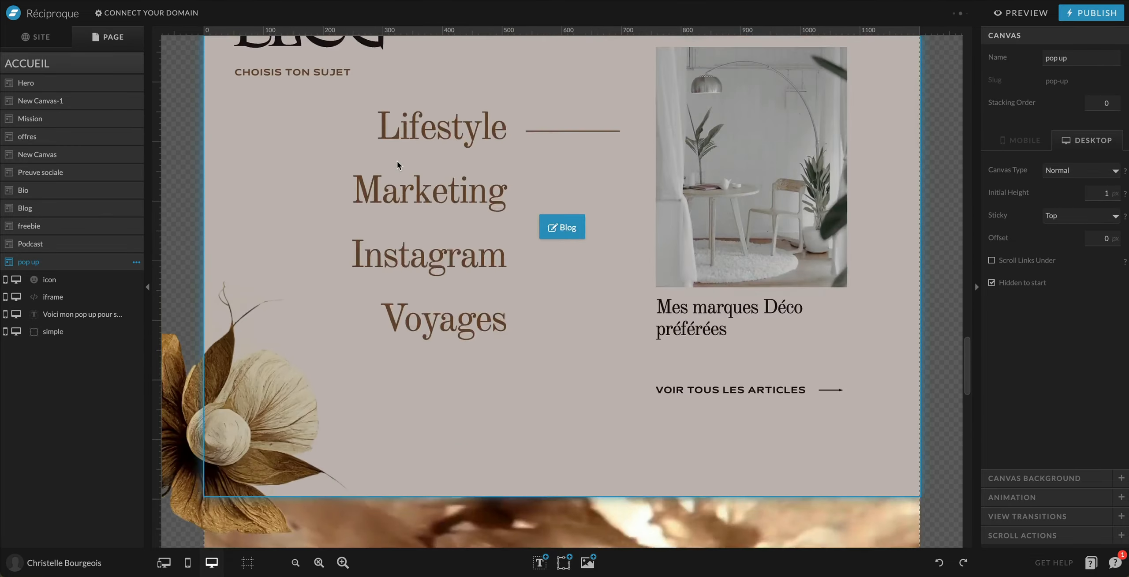
scroll(397, 161, up, 15)
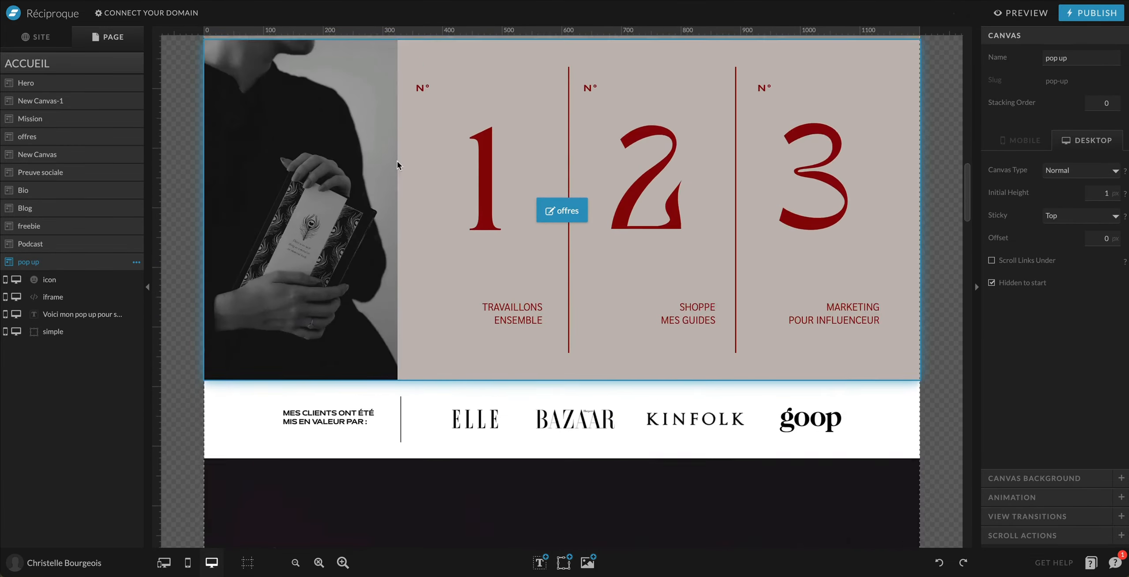
scroll(397, 165, up, 15)
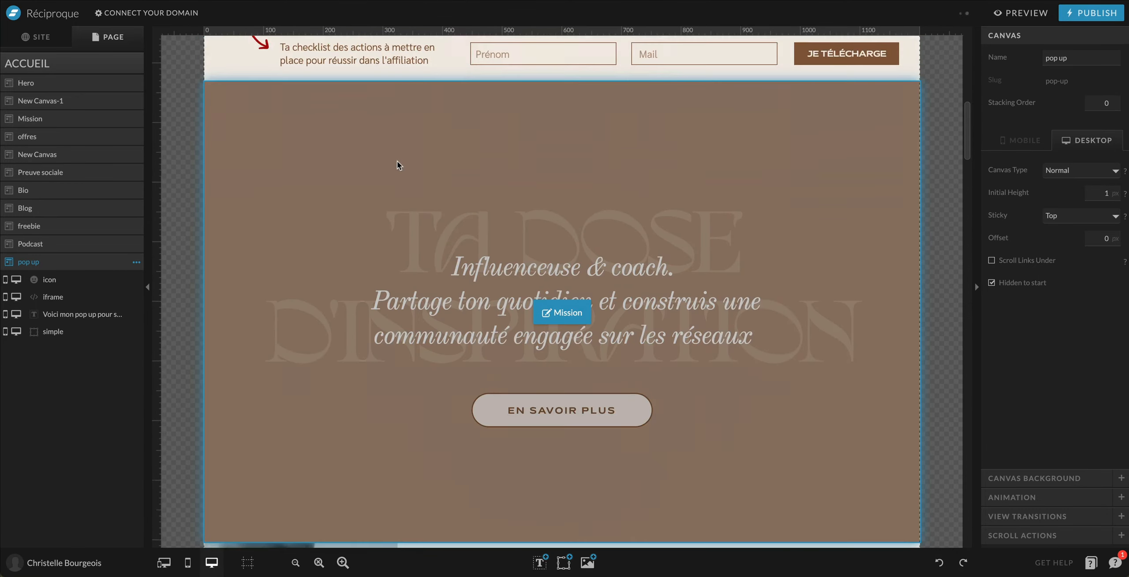
scroll(396, 165, down, 3)
click(332, 128)
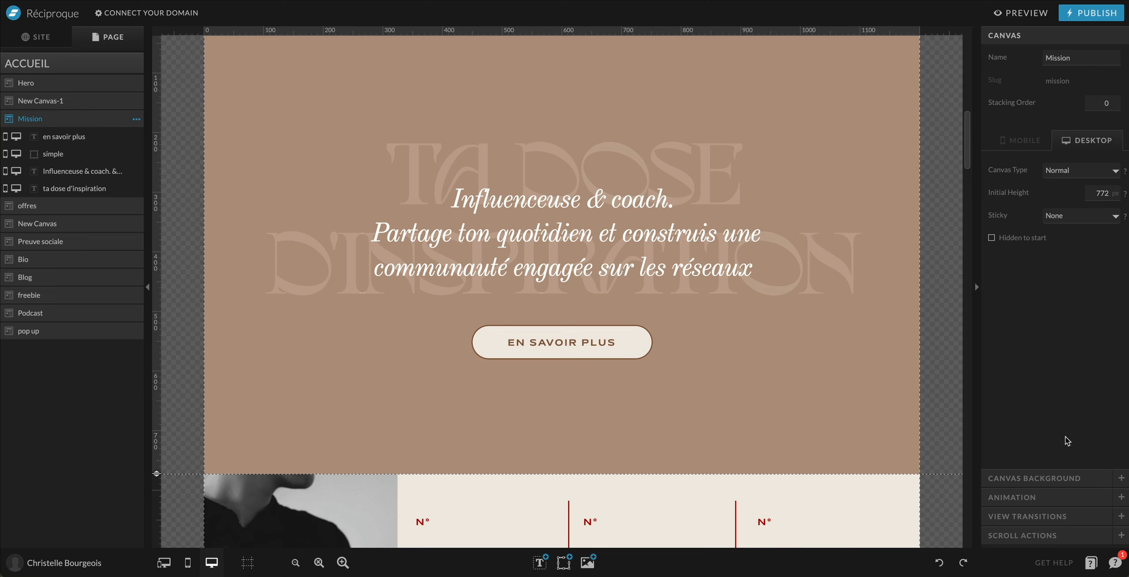
click(1039, 536)
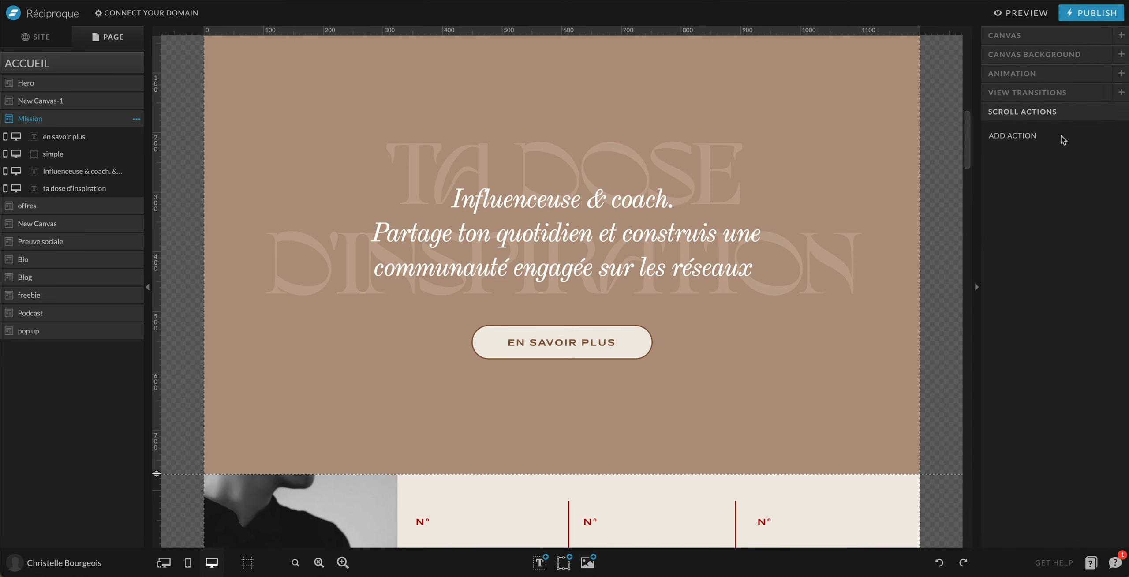
click(1017, 136)
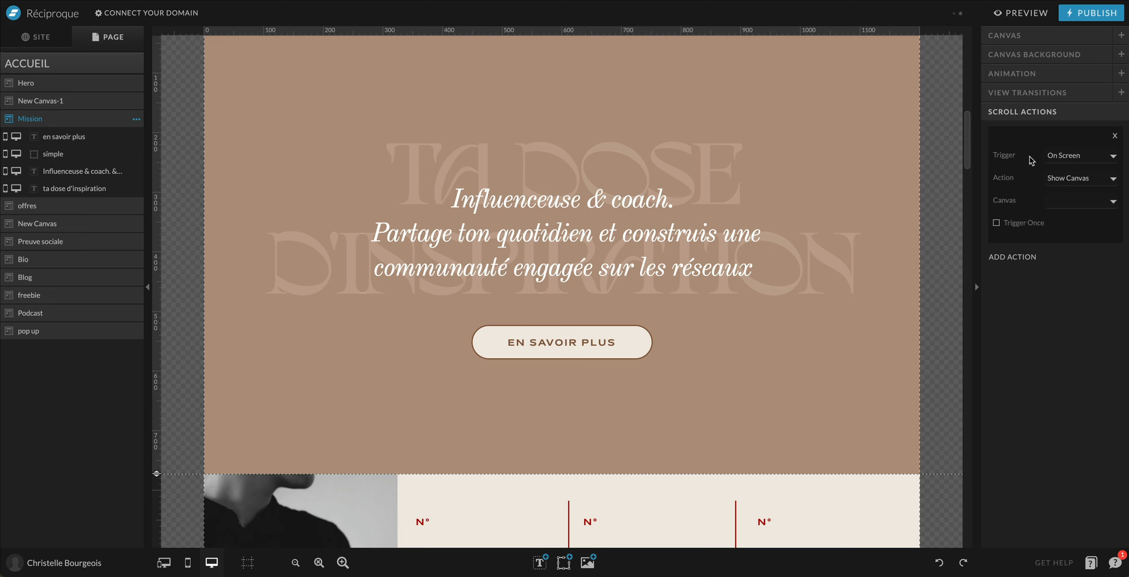
Configure the Mission scroll action with the On Screen trigger and Show Canvas targeting pop up, and enable Trigger Once
click(1080, 157)
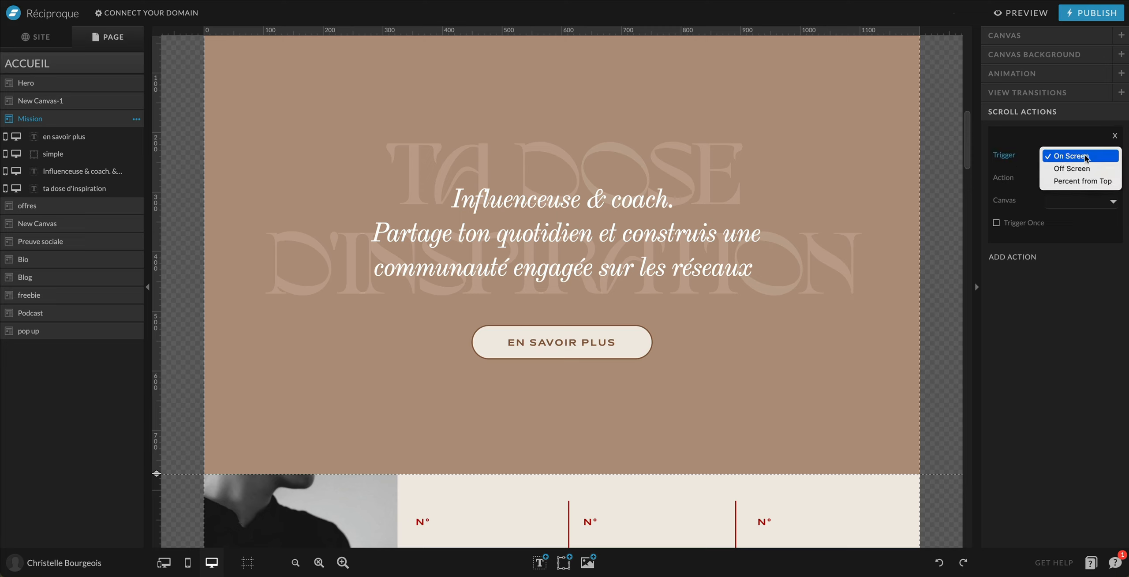
click(1070, 156)
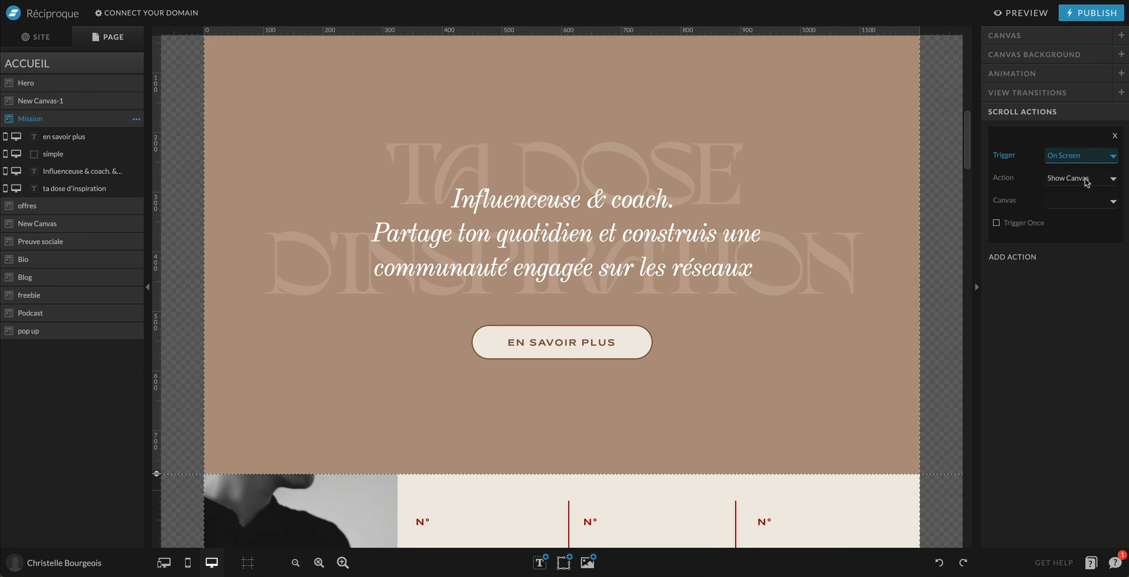
click(1084, 178)
click(1085, 178)
click(1077, 201)
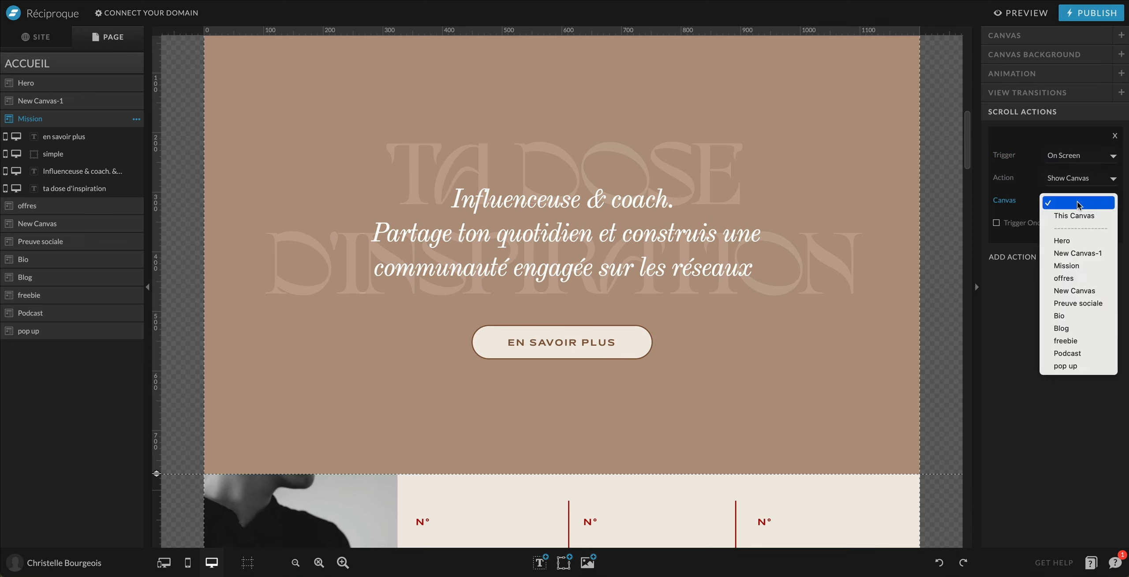
click(1098, 367)
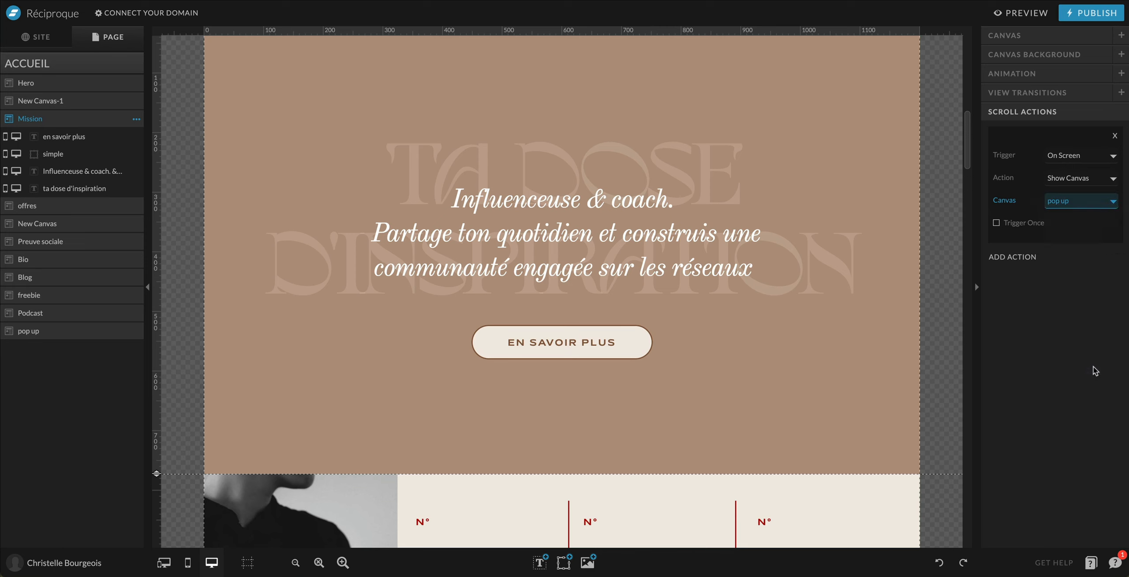
click(997, 223)
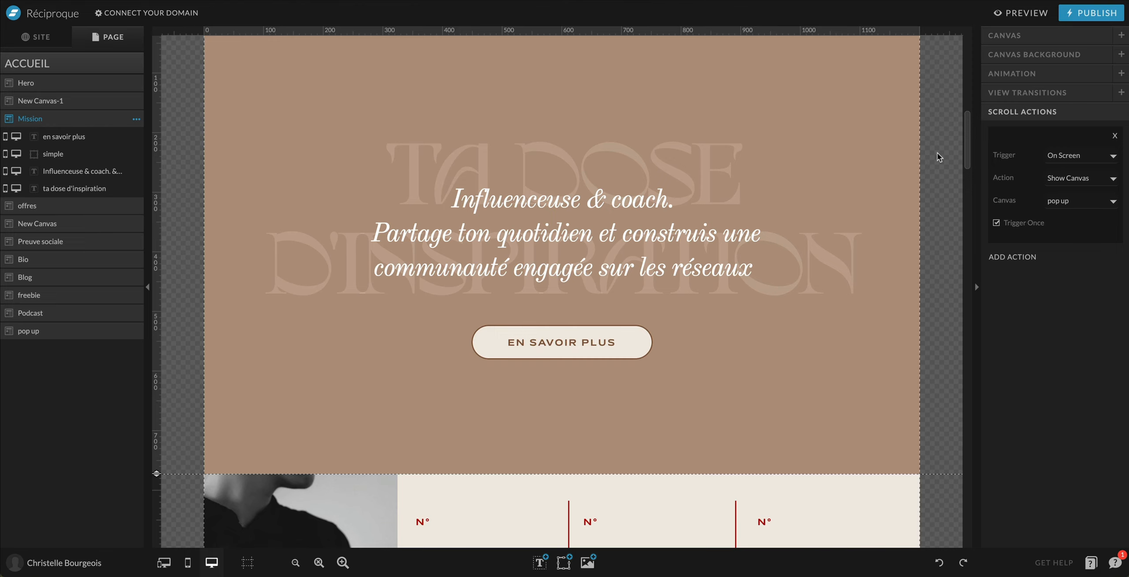
Preview the site down to the Mission section, dismiss the newsletter pop-up with its X icon, and exit the preview
click(1014, 15)
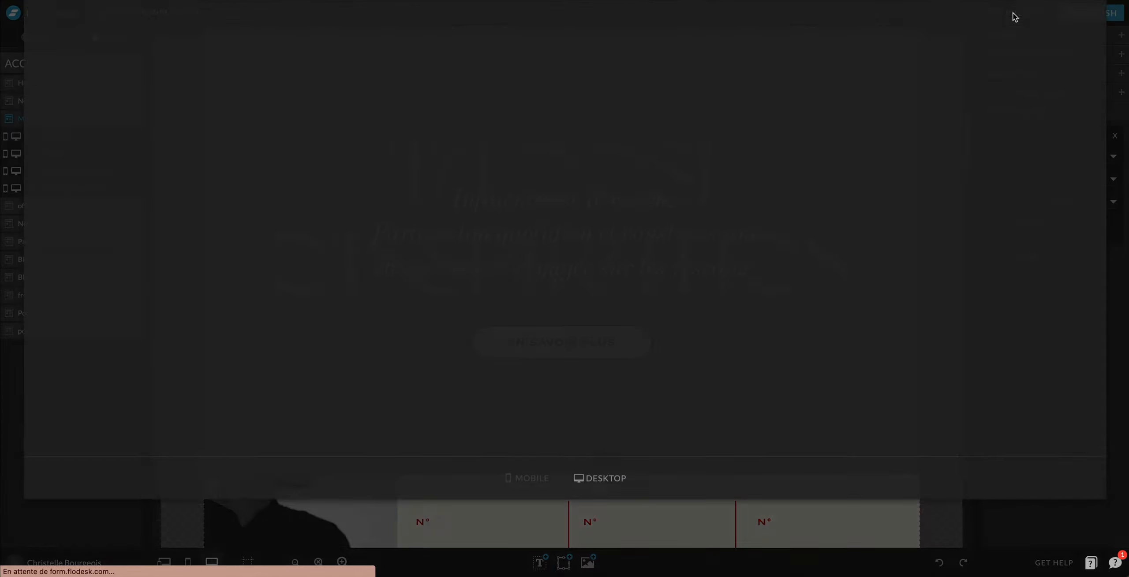
scroll(766, 284, down, 3)
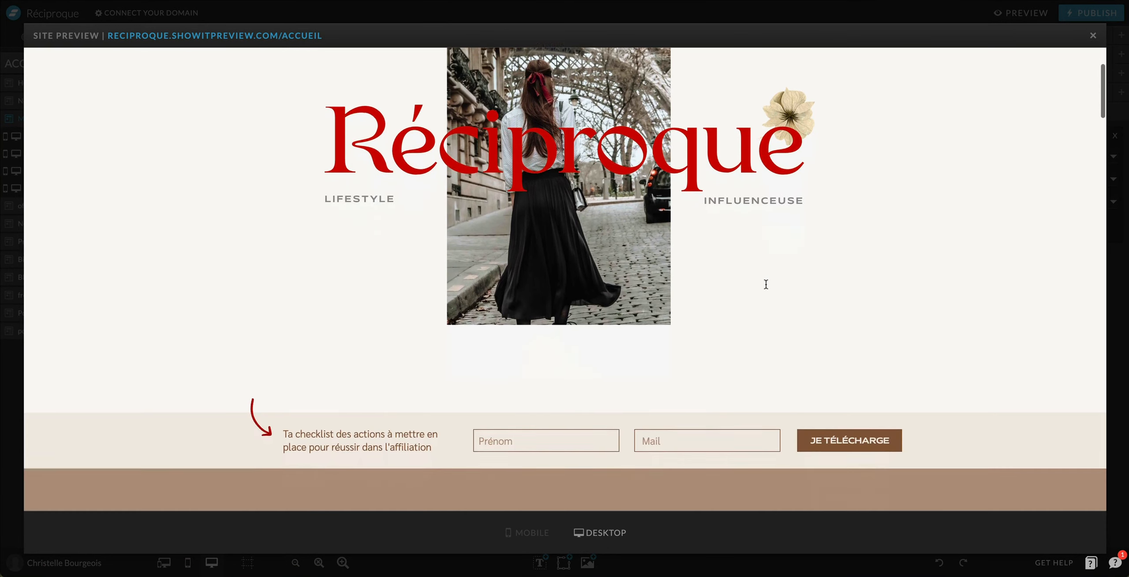
scroll(766, 284, down, 5)
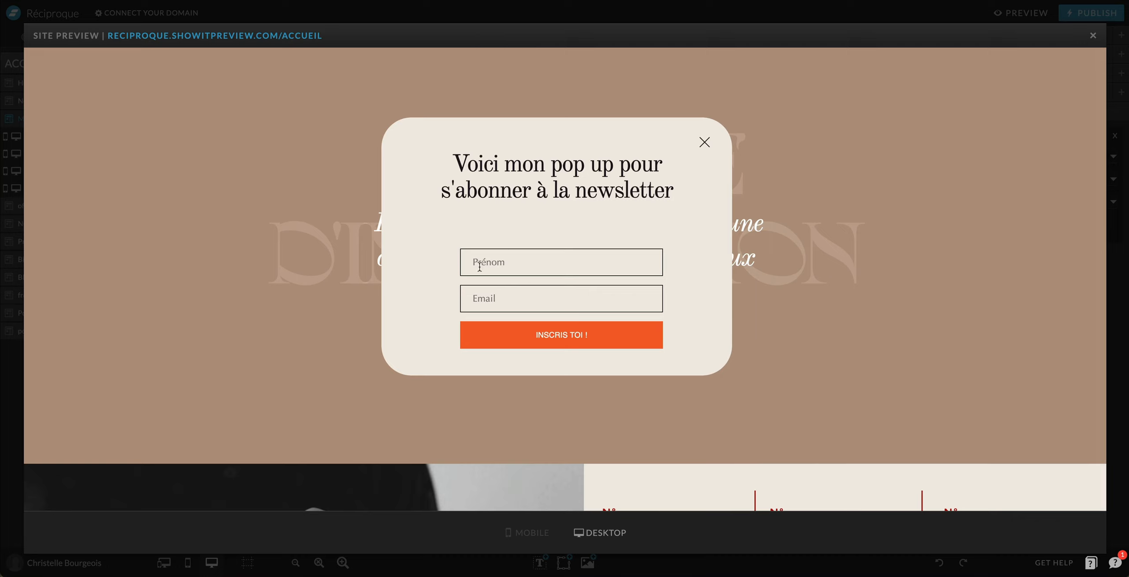
click(705, 143)
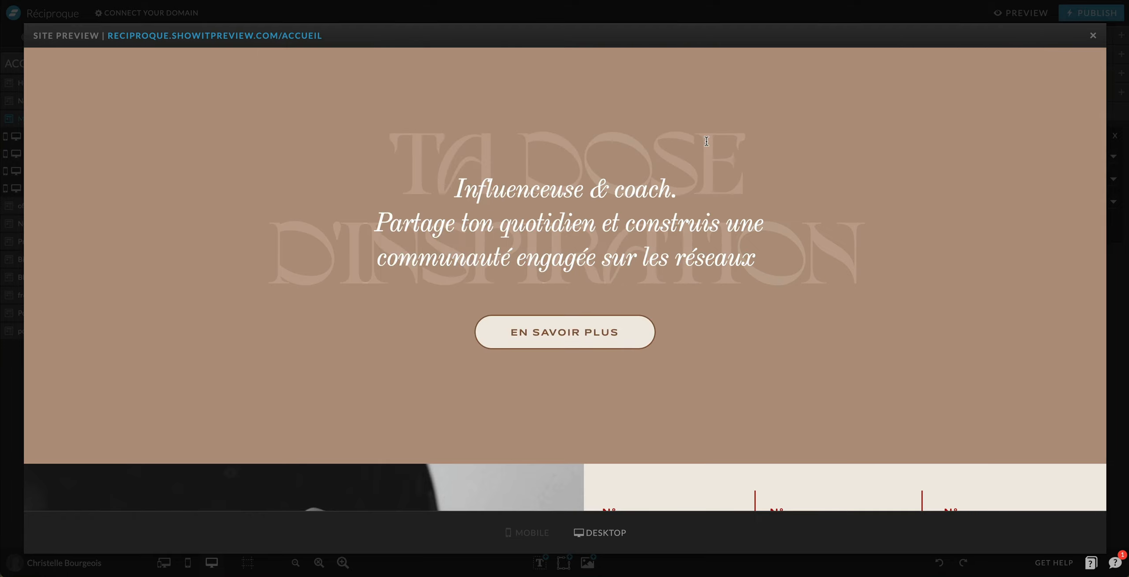
click(1093, 36)
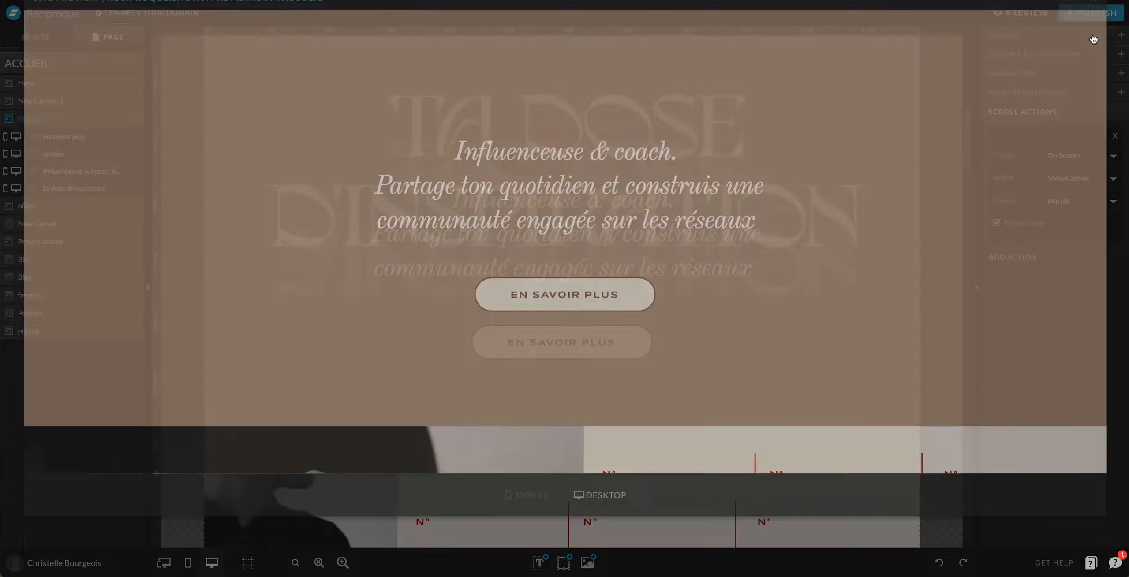
Review the pop up canvas, checking the X icon's click action and the canvas's sticky and visibility settings
scroll(180, 331, down, 4)
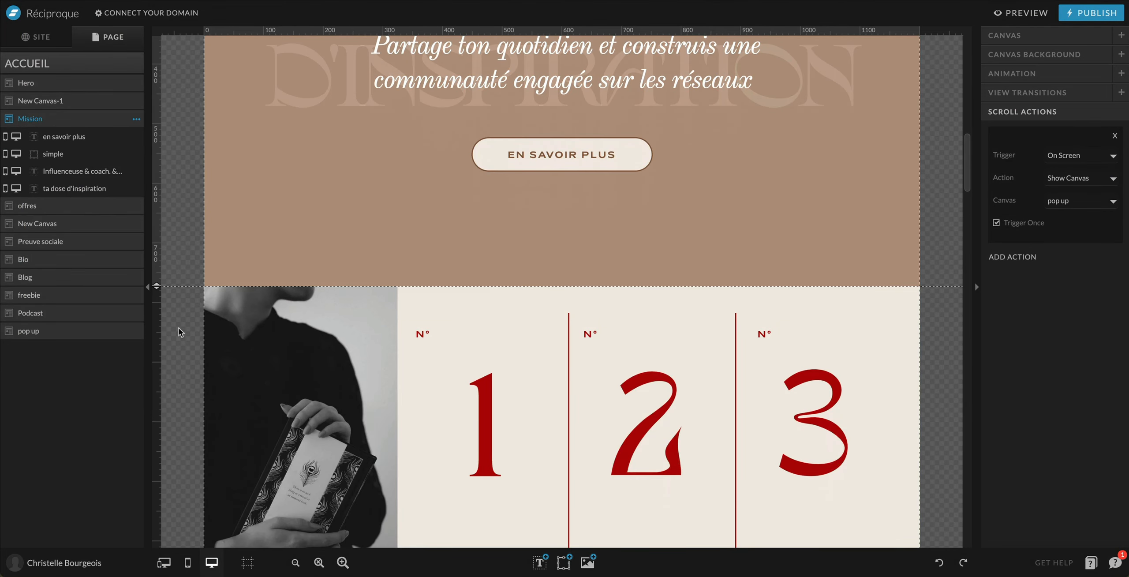
scroll(178, 328, down, 20)
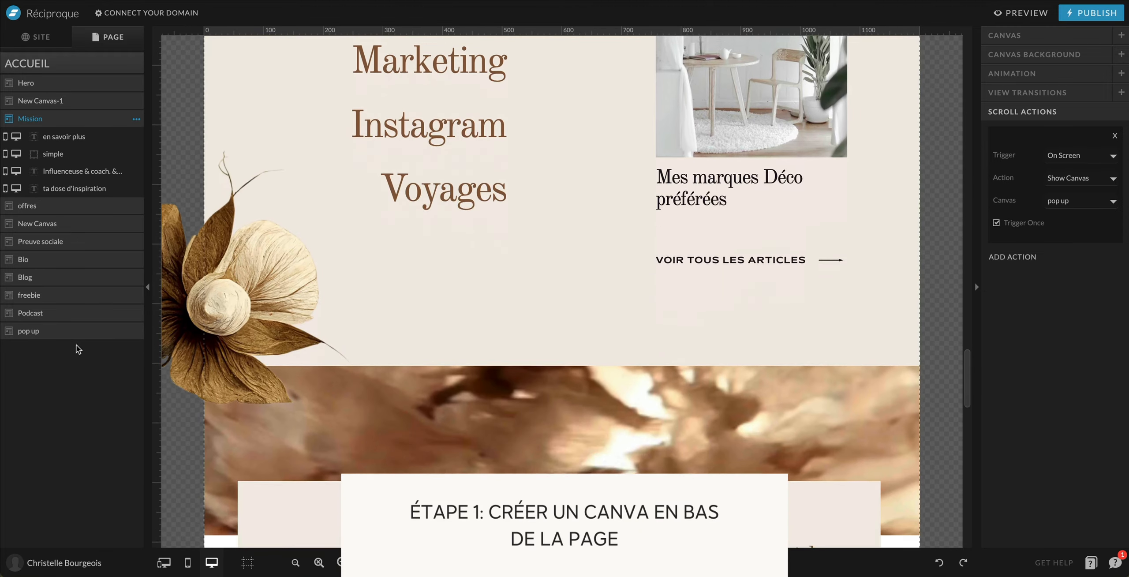
click(78, 332)
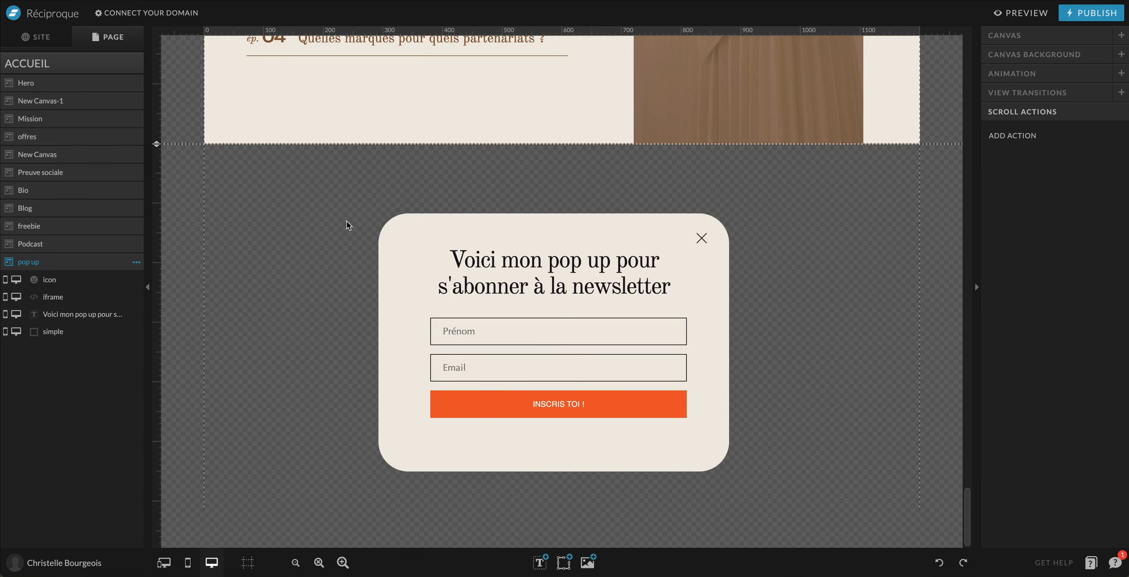
click(702, 238)
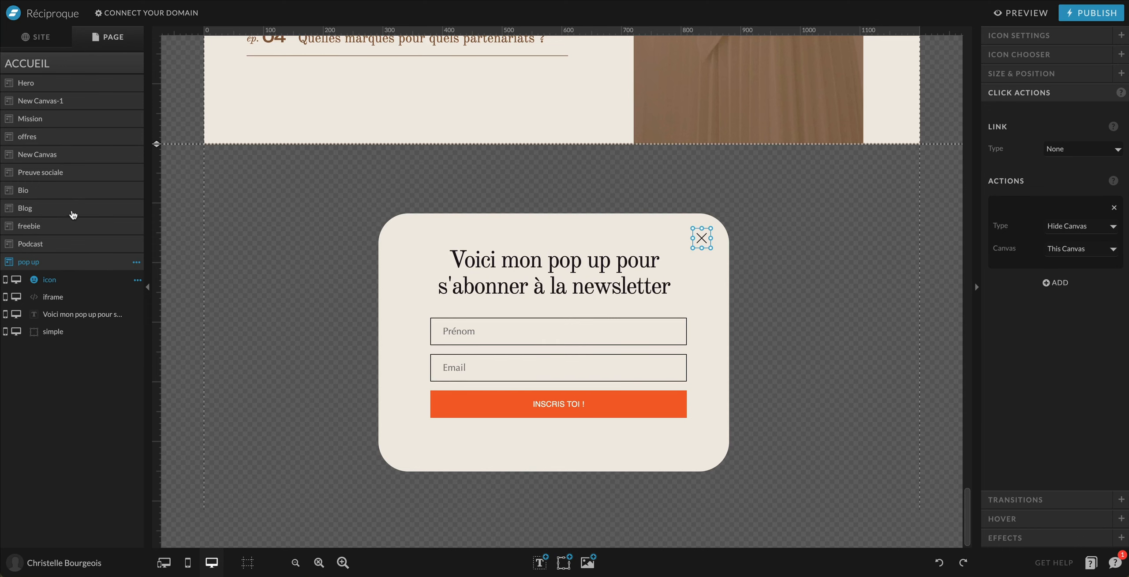
click(70, 227)
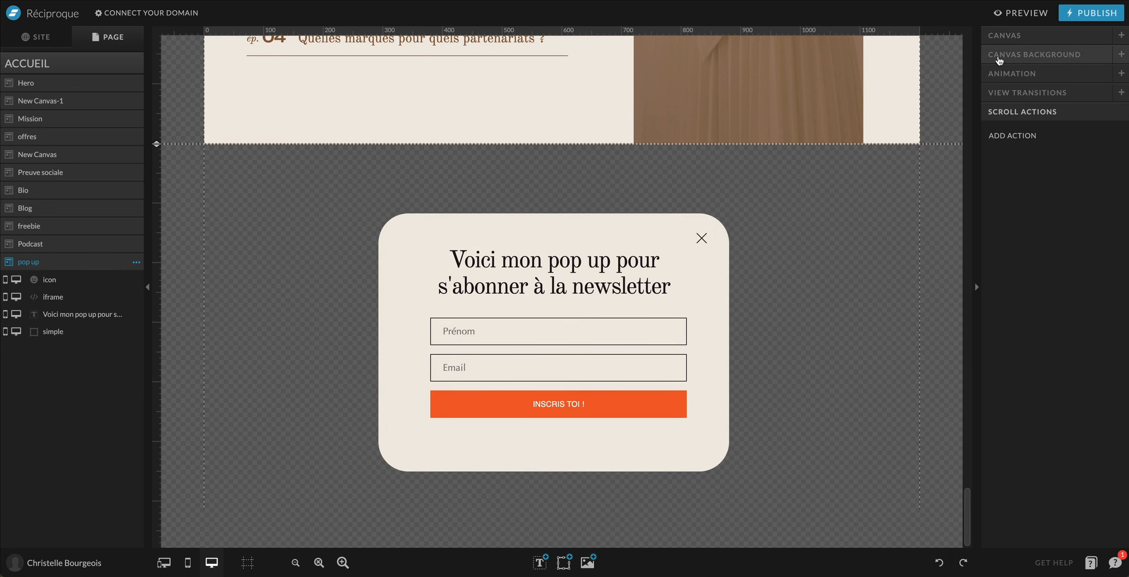
click(1036, 39)
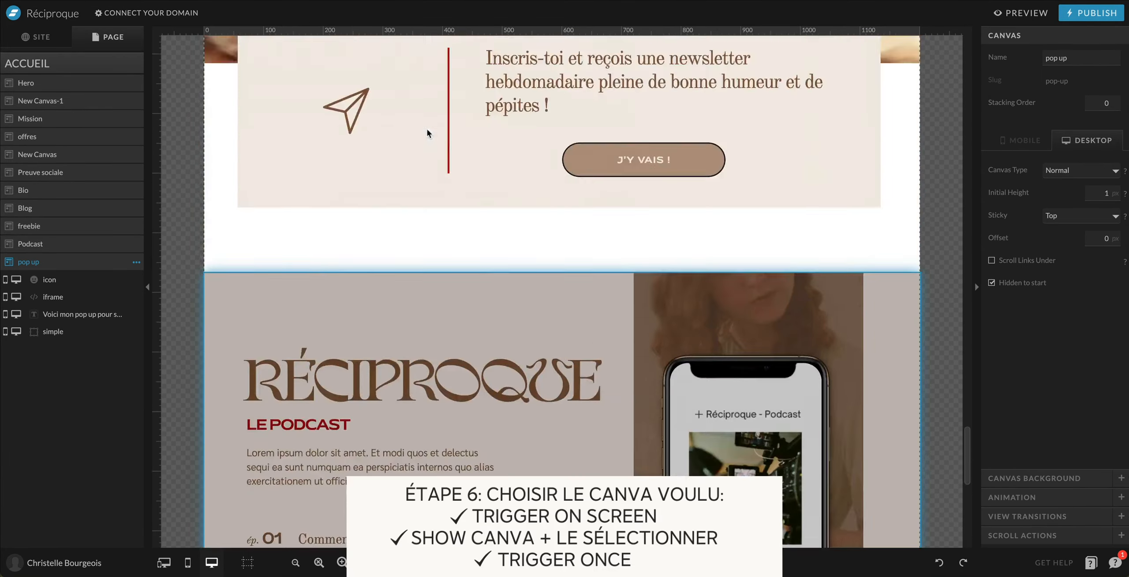
Review the Mission canvas's scroll action settings, including its target canvas, keeping pop up selected
scroll(427, 128, up, 20)
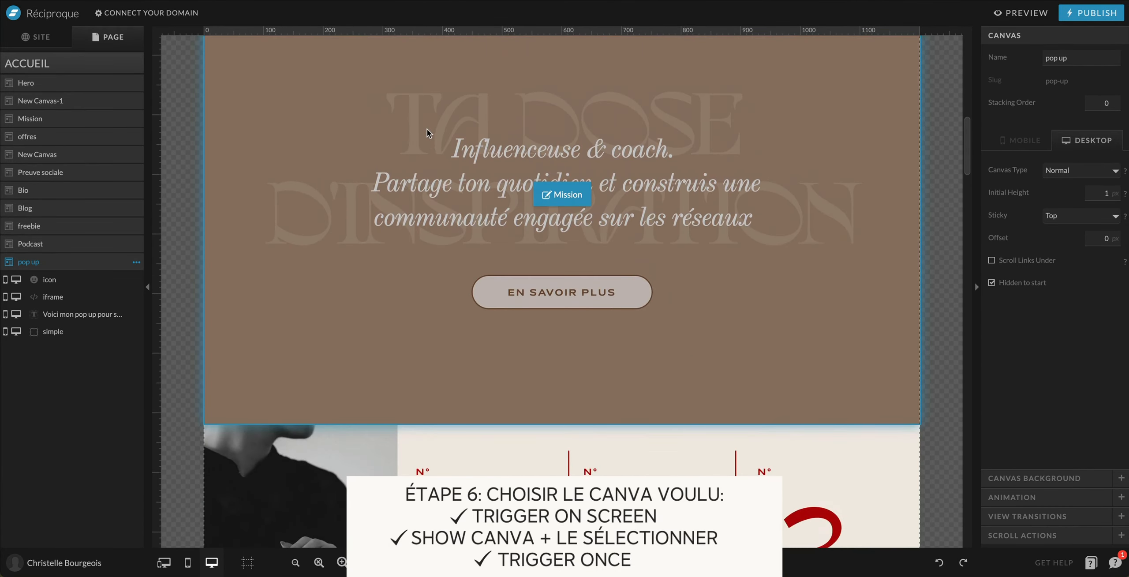
click(875, 324)
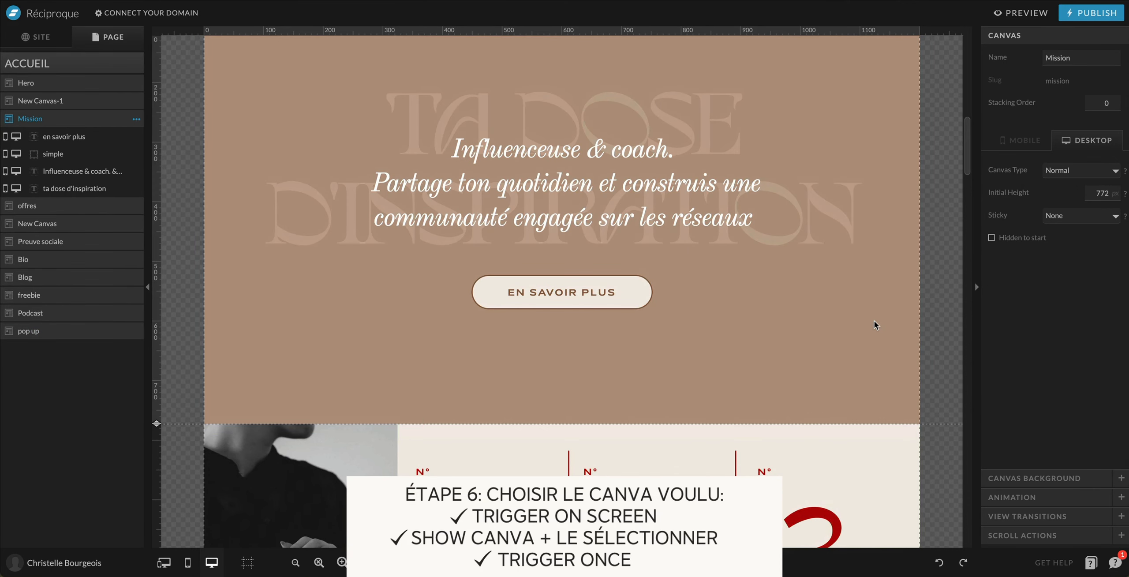
click(1028, 536)
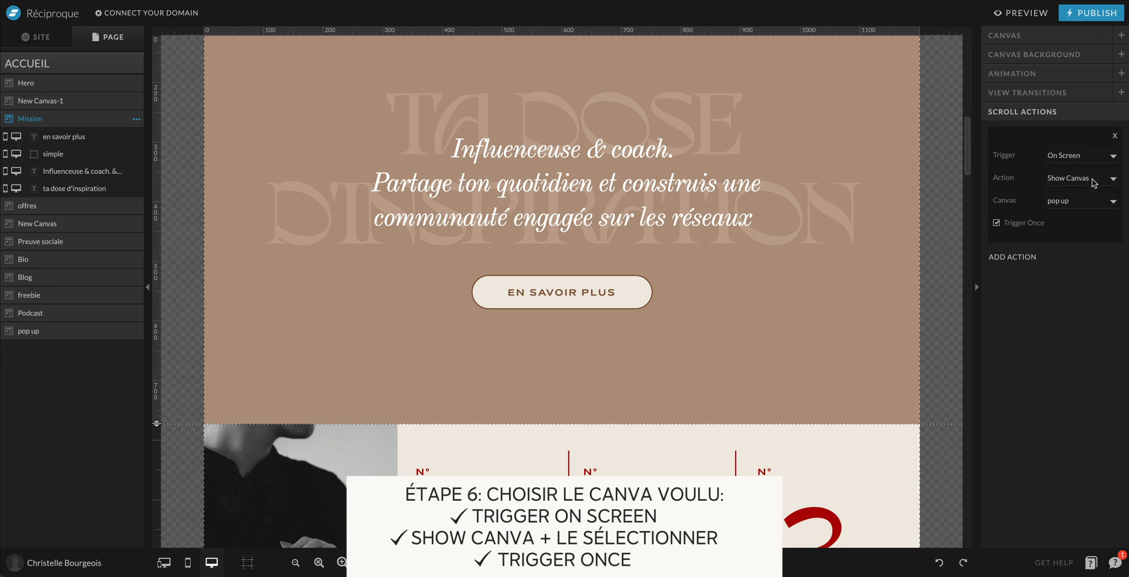
click(1059, 203)
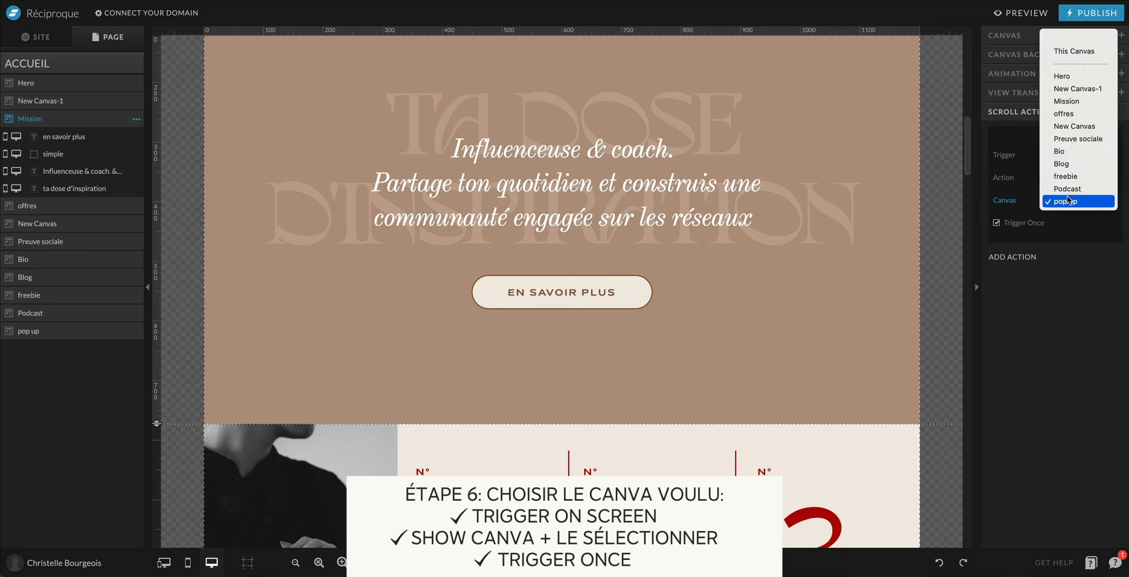
click(1012, 199)
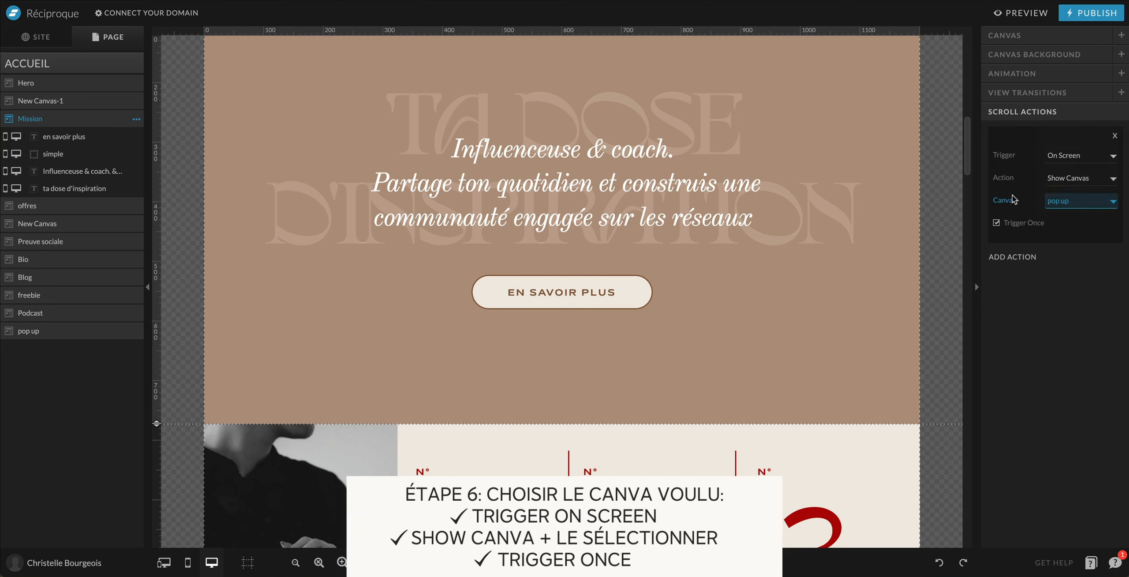